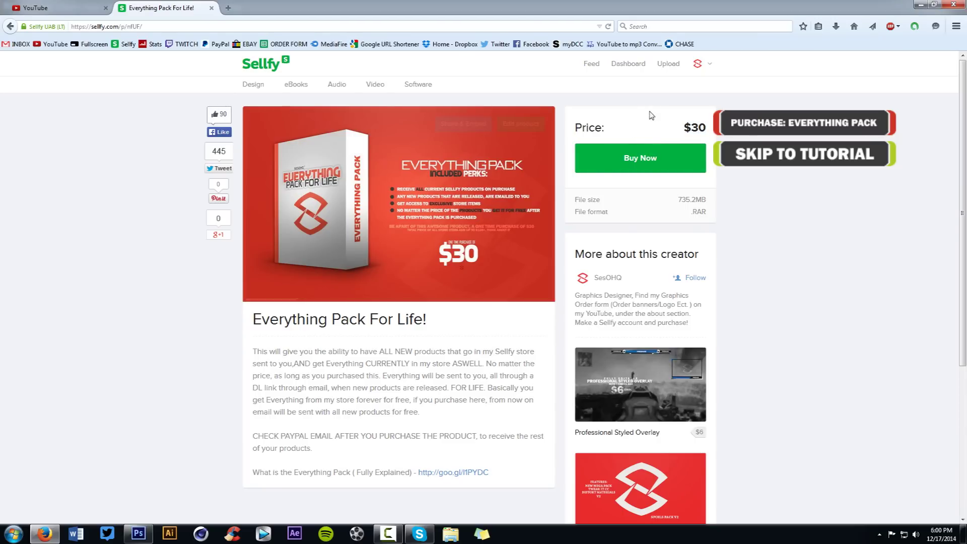
Step: Go back to the creator's Sellfy store page and look through the listed products
key("alt+Left")
scroll(406, 202, "down", 15)
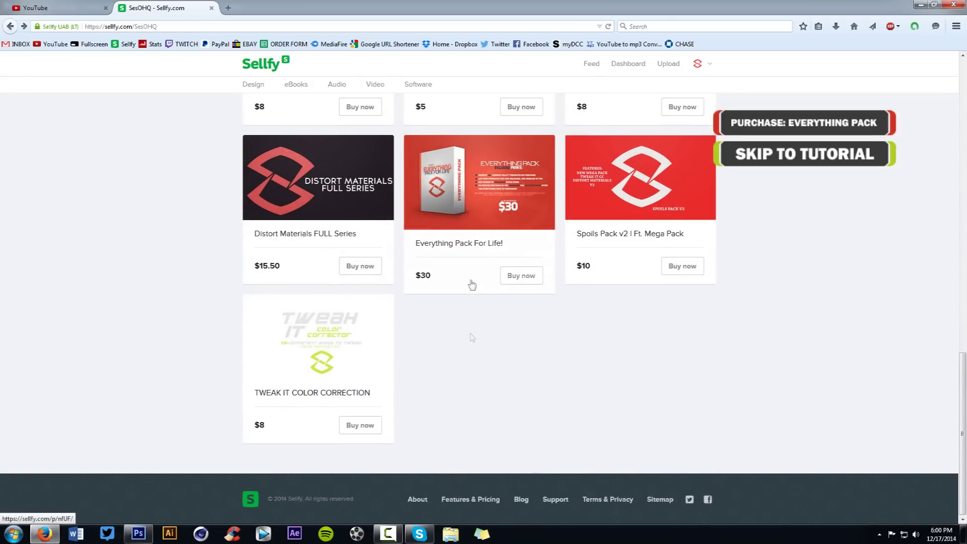
key("Home")
middle_click(803, 279)
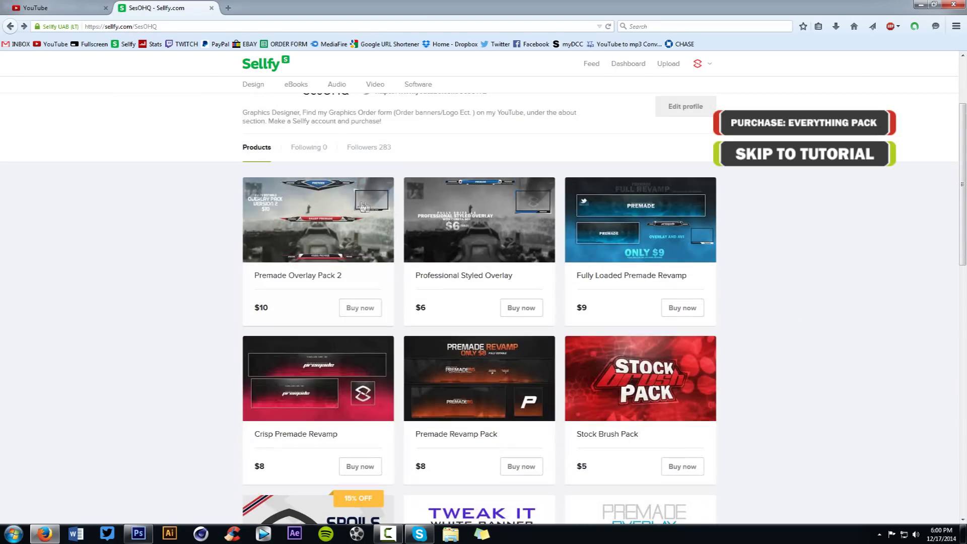
left_click(180, 112)
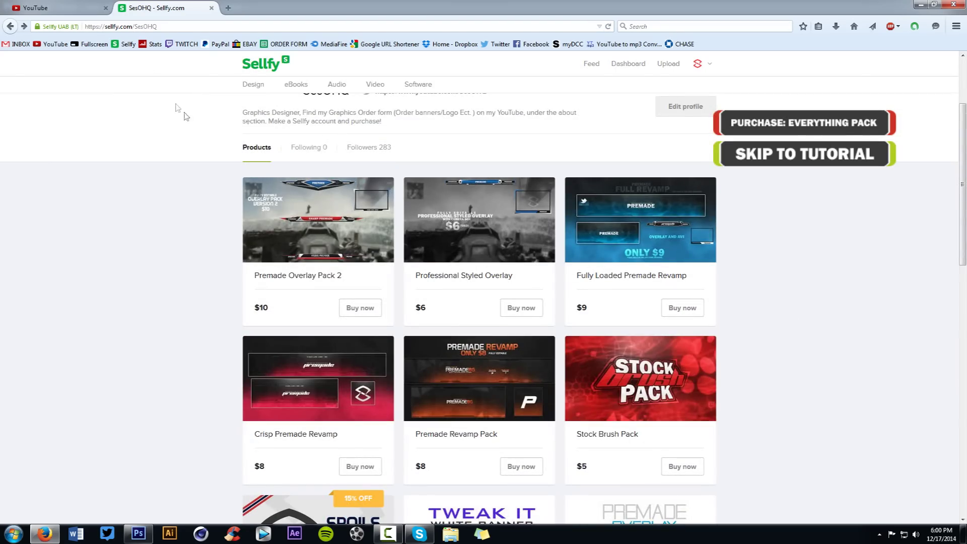
scroll(151, 220, "down", 5)
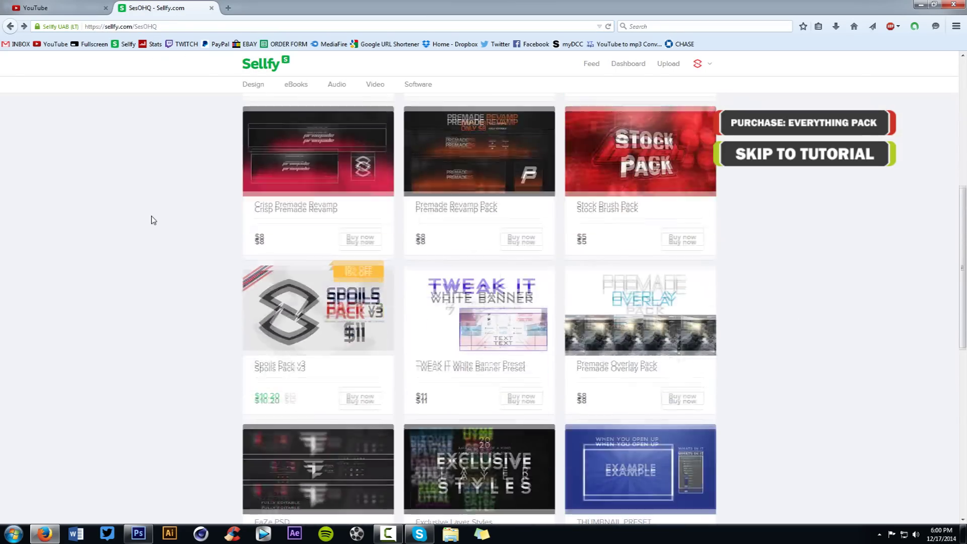
scroll(154, 220, "down", 4)
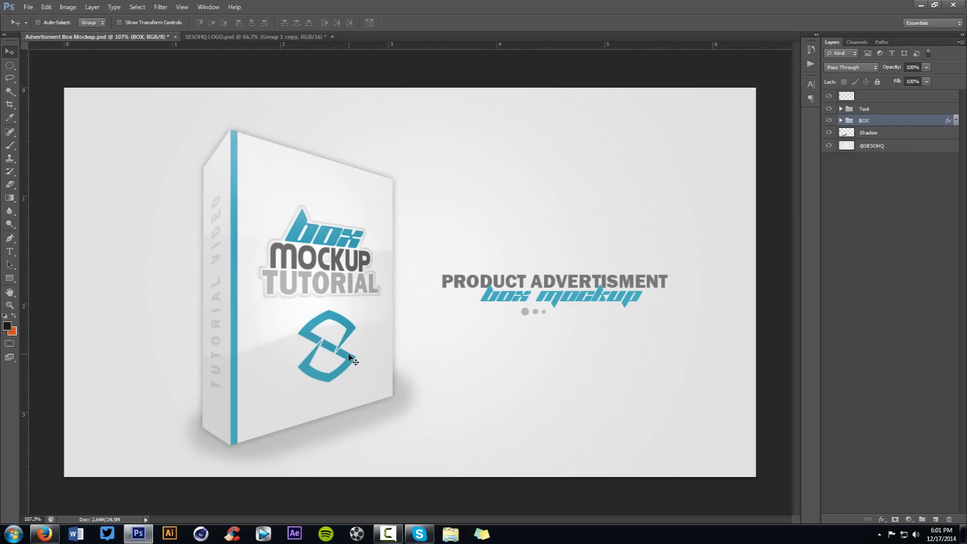
Step: Expand the BOX group and examine its SPINE and FRONT layers and the other layers of the mockup
left_click(840, 121)
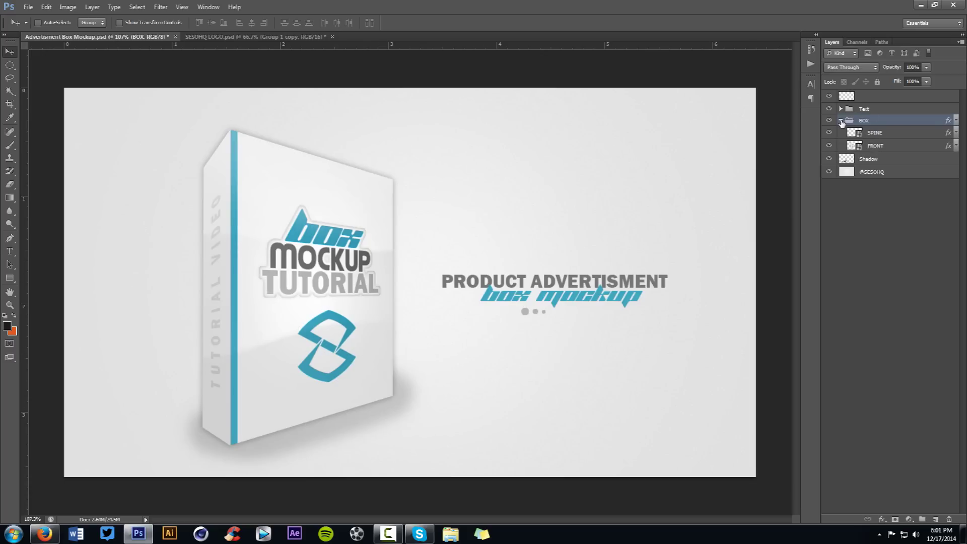
left_click(888, 135)
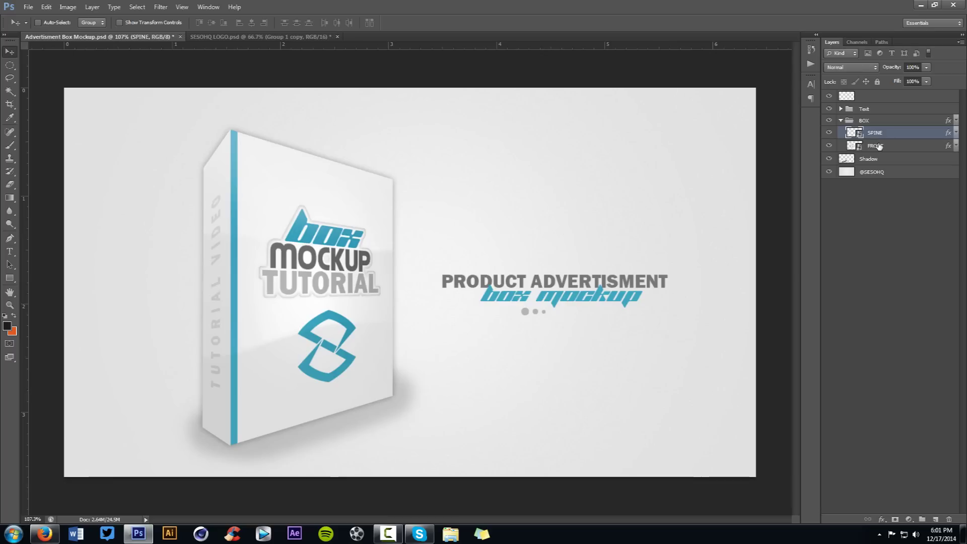
left_click(879, 146)
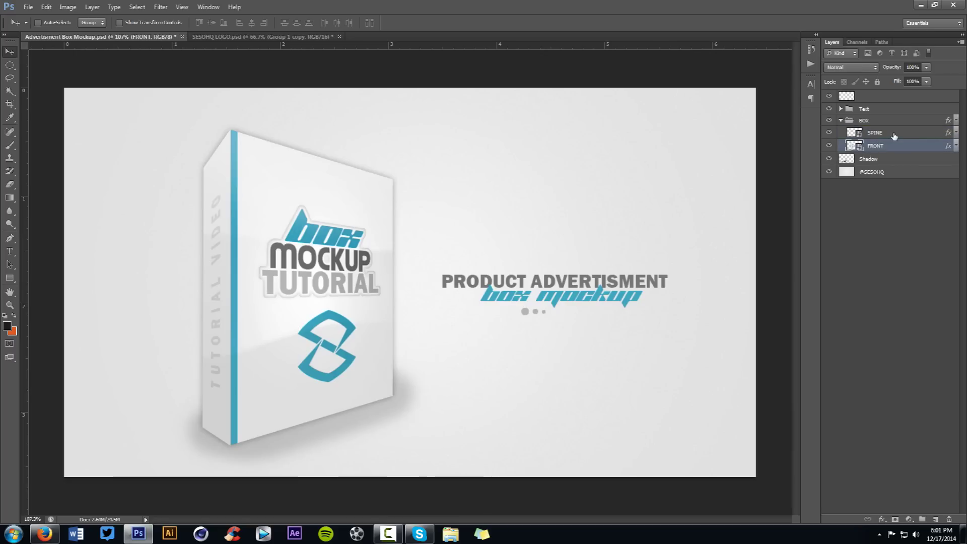
right_click(887, 132)
left_click(876, 132)
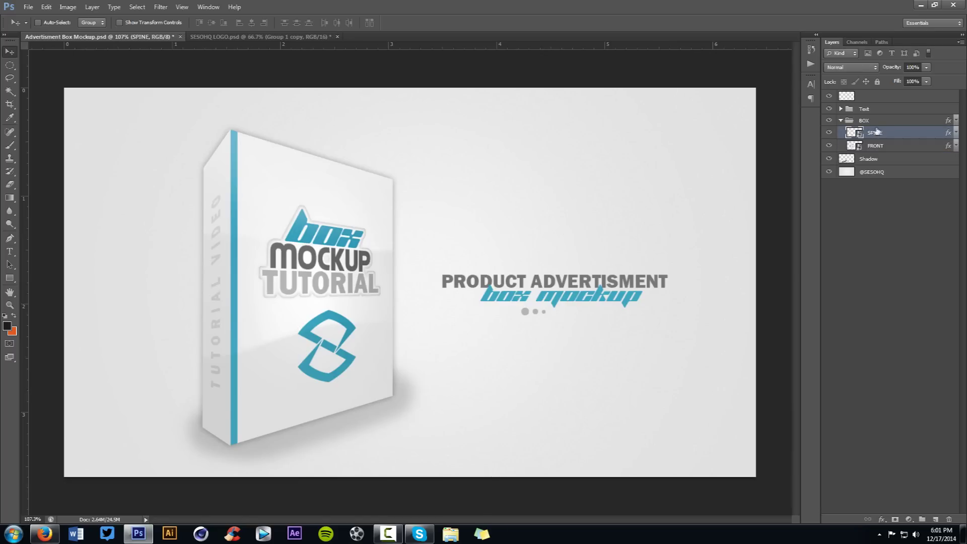
left_click(869, 159)
left_click(868, 173, "shift")
key("alt+period")
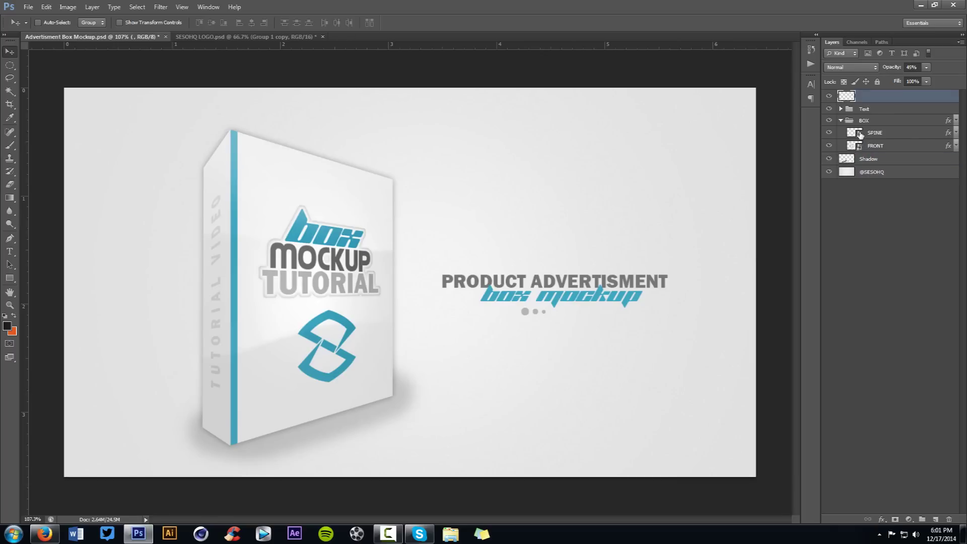
Step: Open the FRONT smart object's contents and expand Group 1 to reach the title groups inside it
double_click(858, 147)
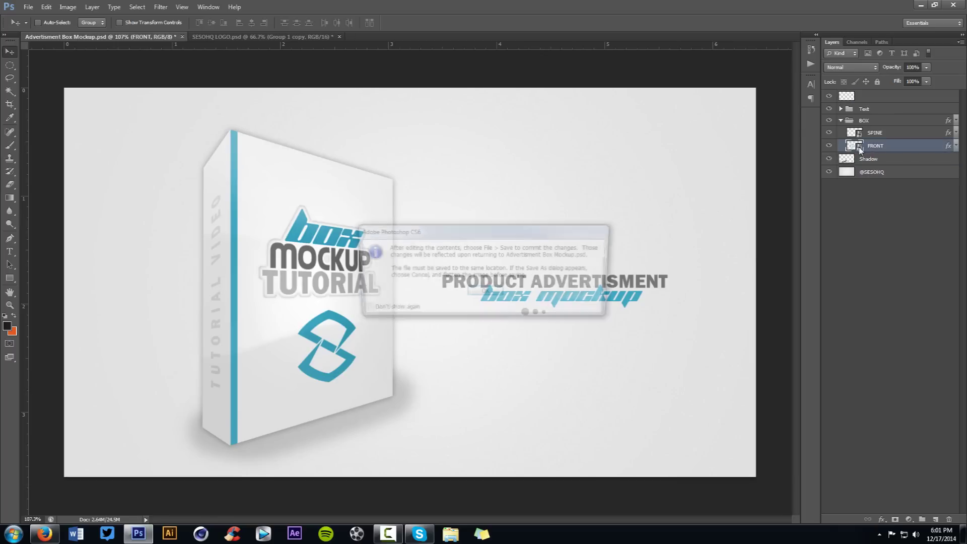
left_click(494, 291)
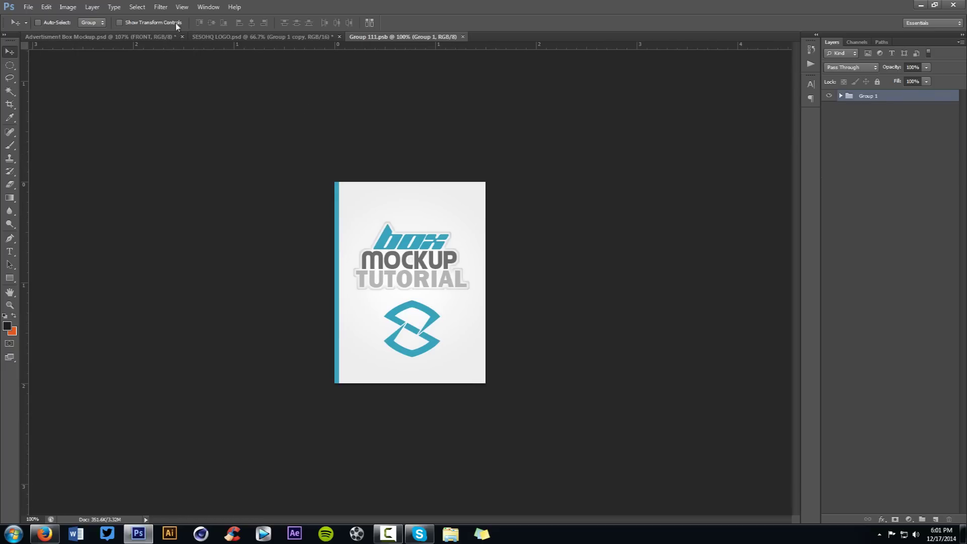
left_click(839, 96)
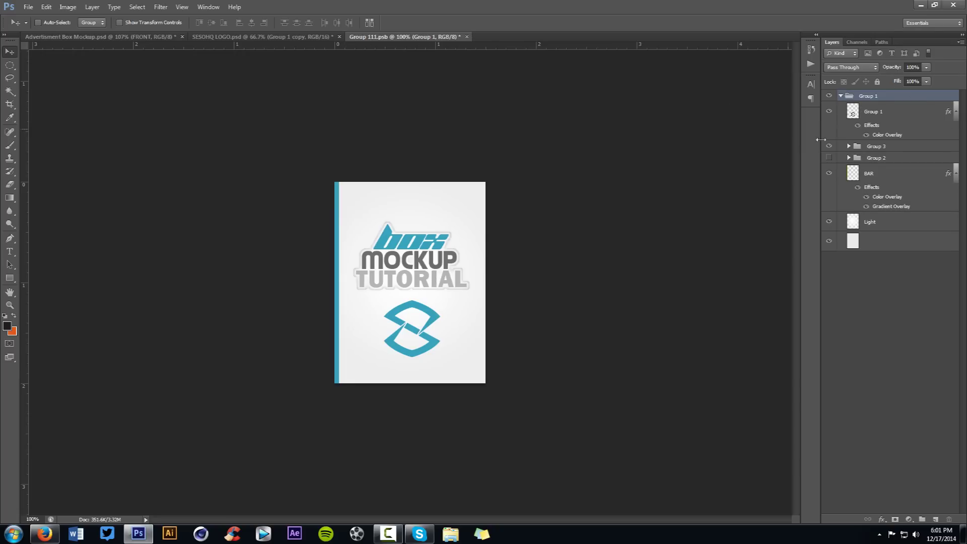
left_click(873, 147)
left_click(876, 158)
left_click(849, 146)
left_click(848, 146)
left_click(849, 147)
left_click(849, 147)
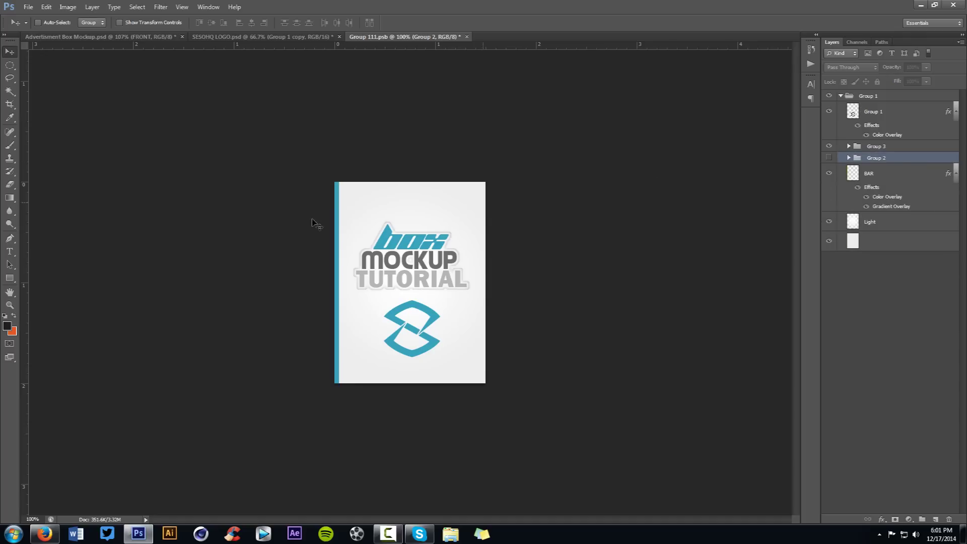
Step: Hide Group 3, show Group 2 instead, and move its TUTORIAL, MOCKUP and BOX text layers slightly up together
left_click_drag(829, 147, 828, 158)
left_click(849, 158)
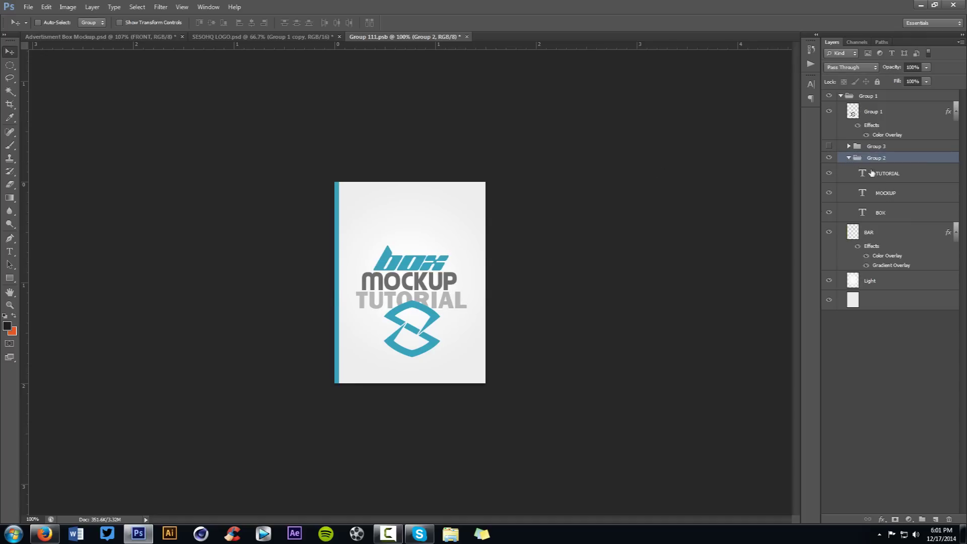
left_click(887, 173)
left_click(880, 212, "shift")
left_click_drag(429, 277, 434, 264)
Step: Replace the BOX text with SESO, shift it sideways to line up above MOCKUP, and close the cover document with its changes saved
key("t")
left_click(427, 250)
key("ctrl+a")
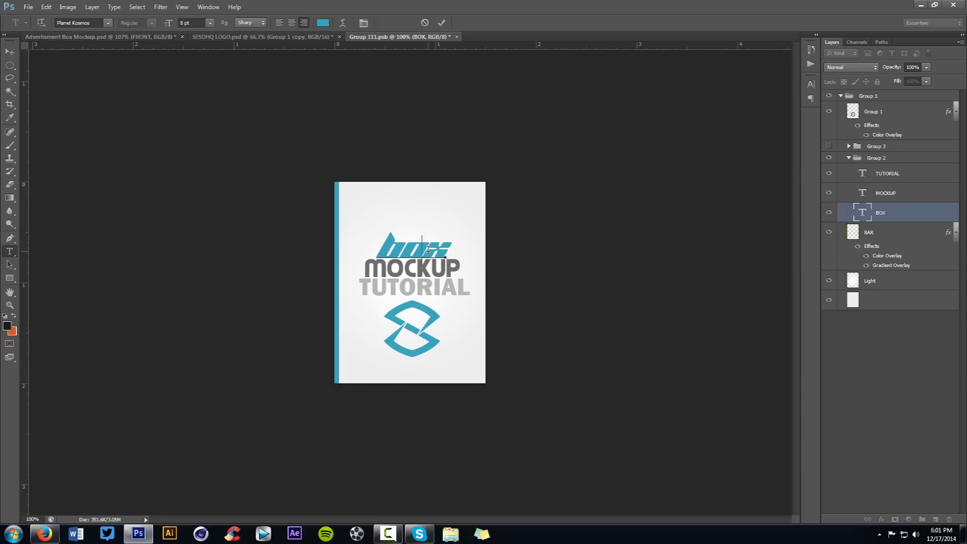
type("SESO")
left_click(441, 23)
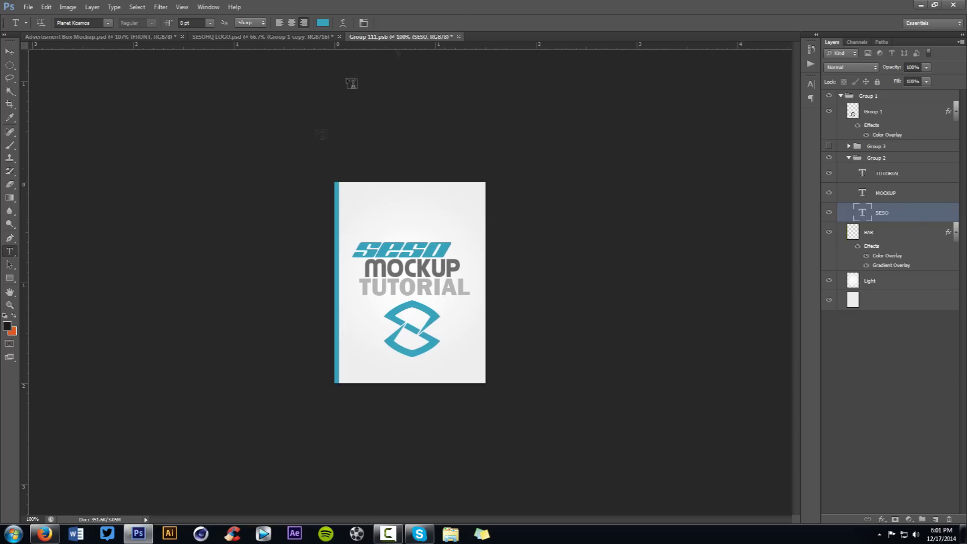
key("v")
left_click_drag(362, 259, 376, 260)
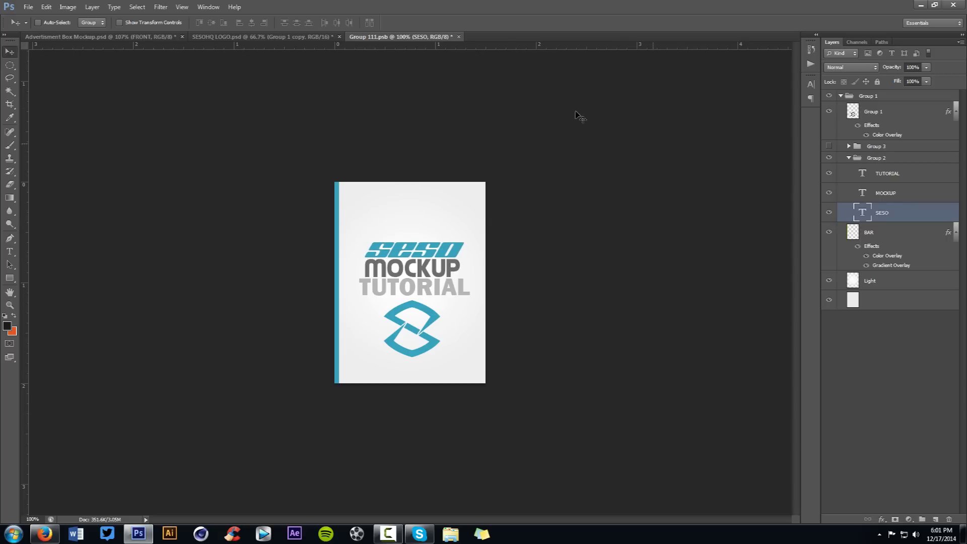
left_click(458, 37)
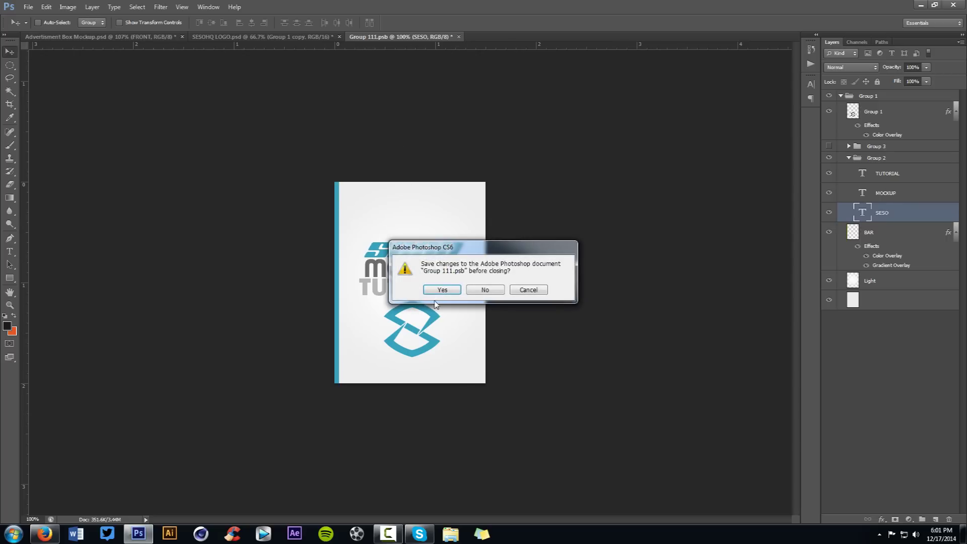
left_click(443, 287)
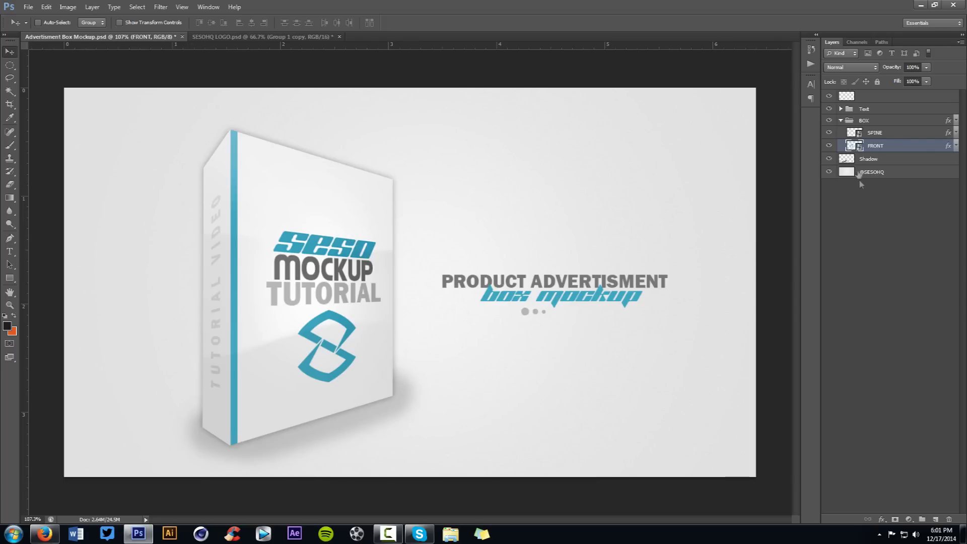
Step: Open the SPINE smart object's contents to inspect its editable TUTORIAL VIDEO text, and close it again
double_click(860, 132)
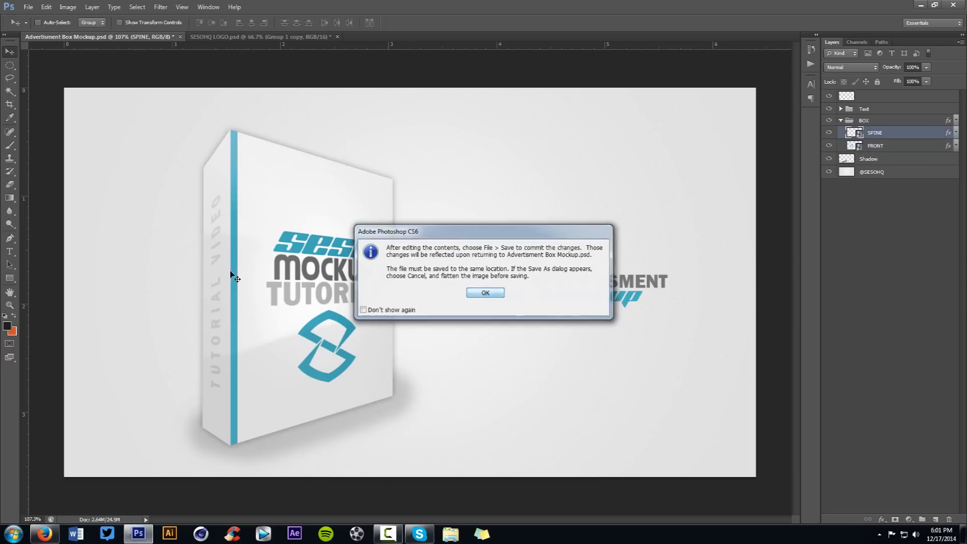
left_click(491, 296)
double_click(410, 255)
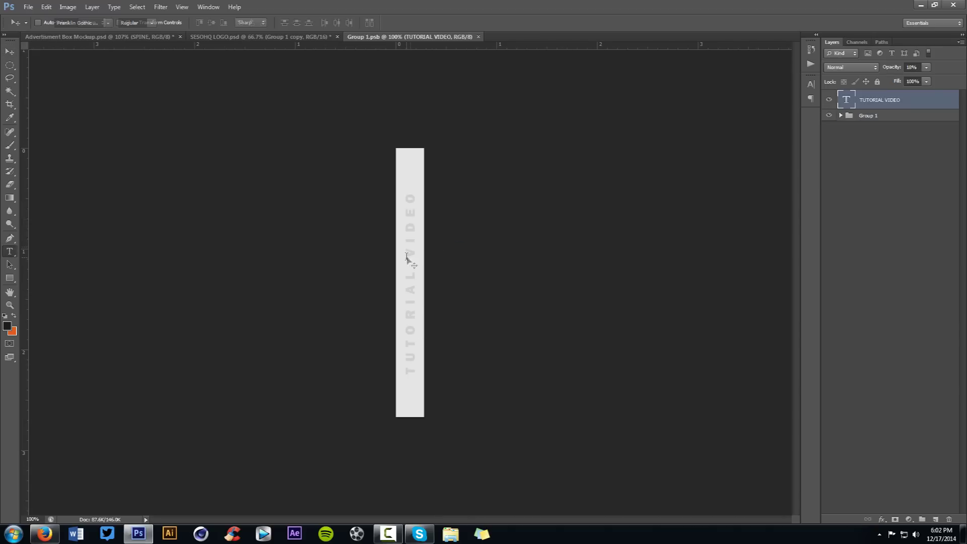
key("ctrl+a")
left_click(441, 22)
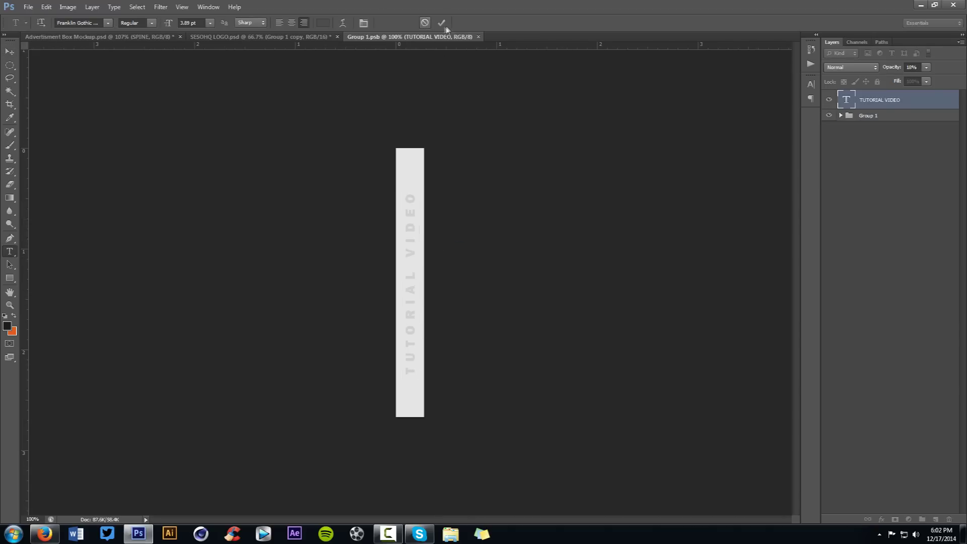
left_click(478, 37)
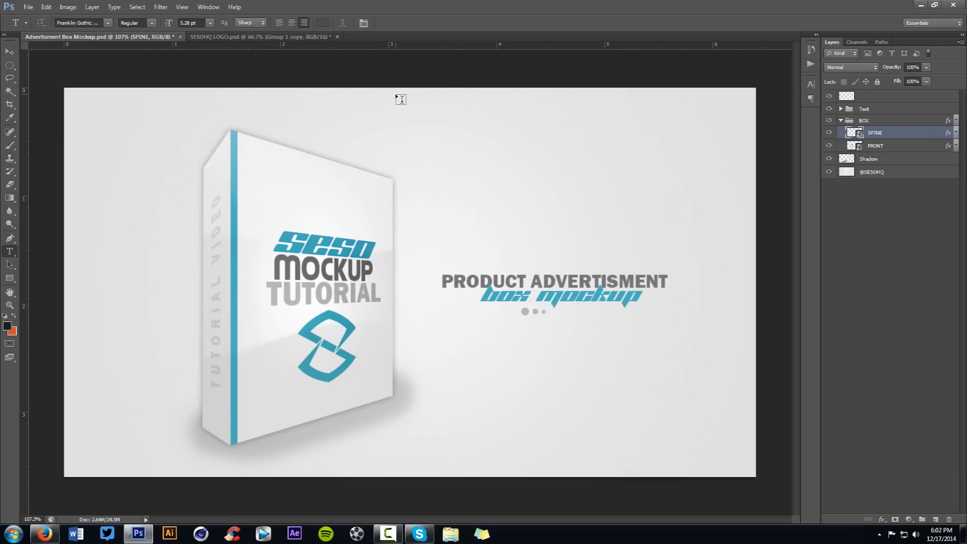
Step: Create a new white document from the Normal preset, 1280 x 720 pixels at a resolution of 200 pixels/centimeter
left_click(841, 120)
left_click(29, 7)
left_click(35, 21)
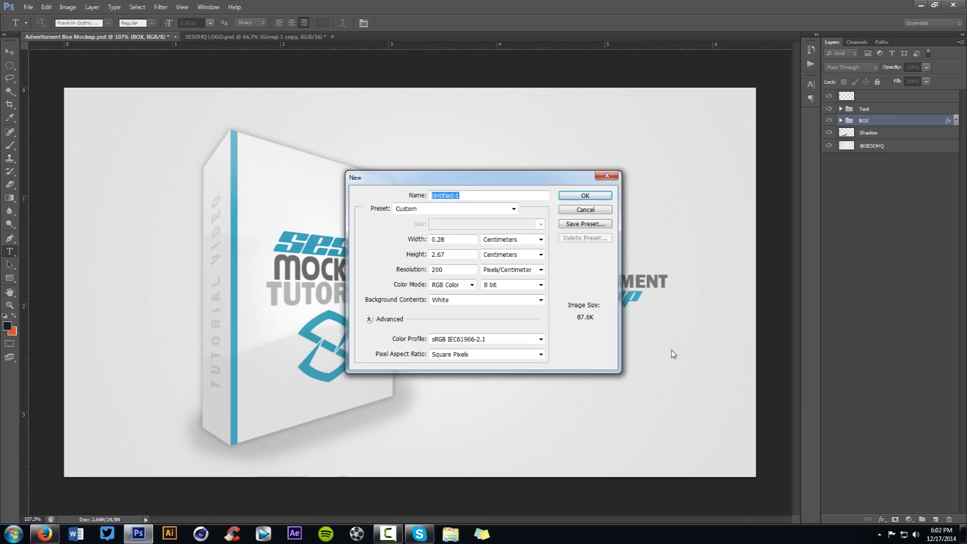
left_click_drag(486, 175, 505, 173)
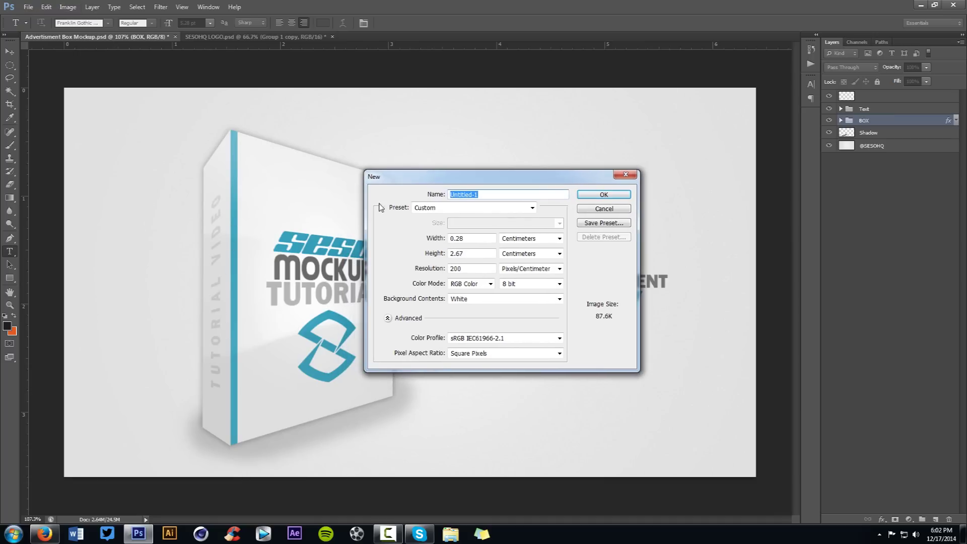
left_click(454, 209)
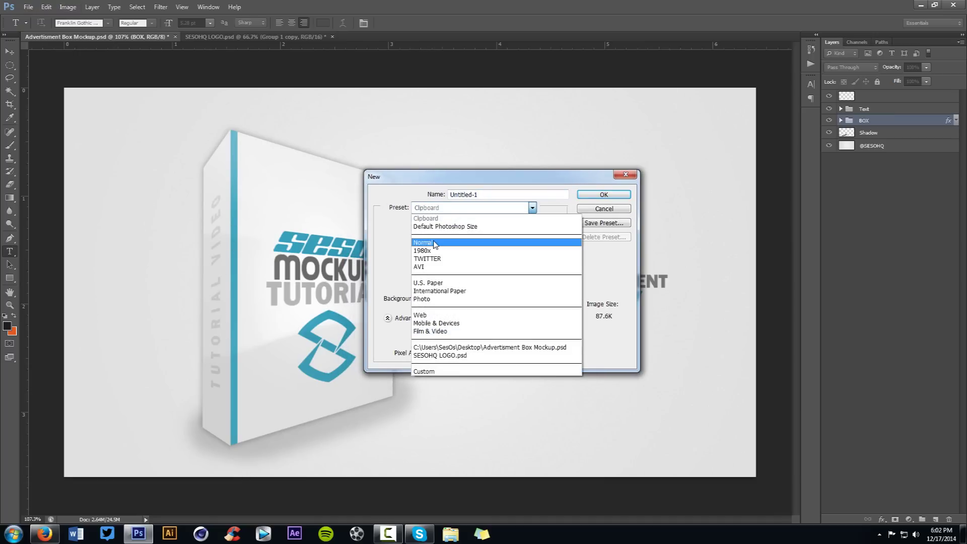
left_click(434, 244)
key("Tab")
key("Tab")
key("Tab")
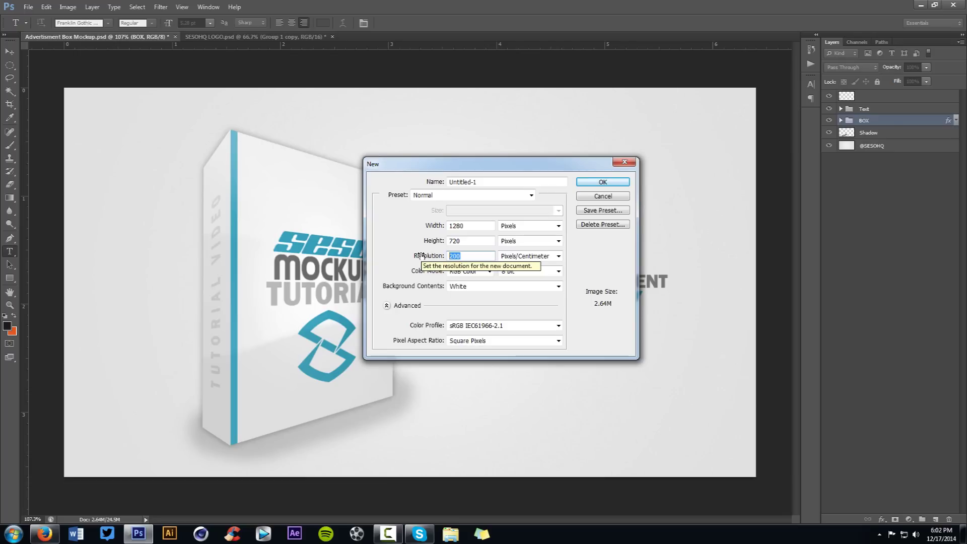
left_click(600, 182)
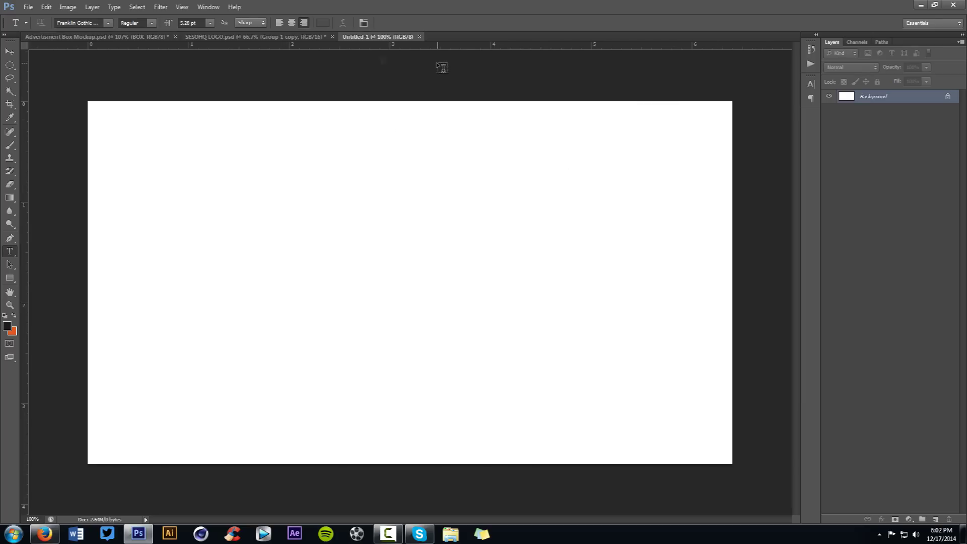
Step: Convert the locked Background into a regular layer named "main page"
double_click(870, 97)
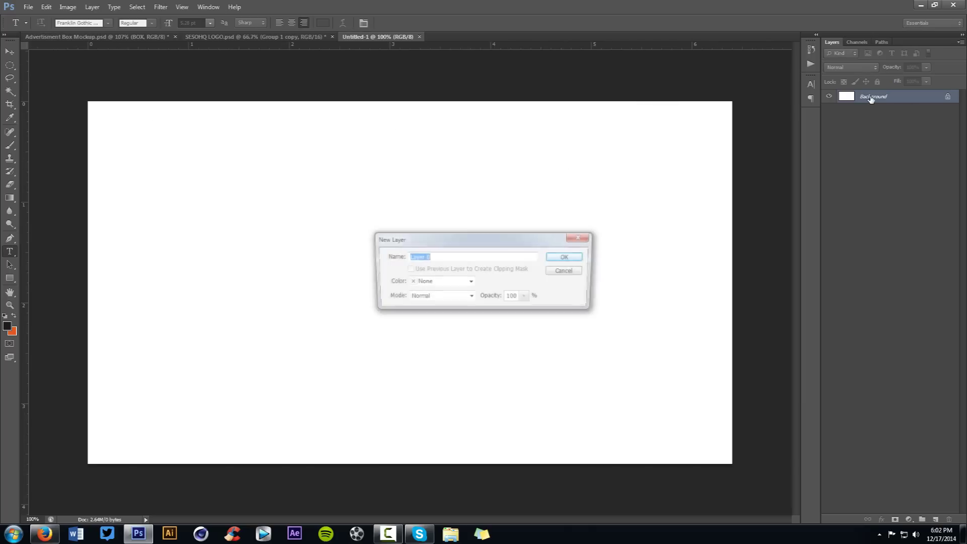
type("main page")
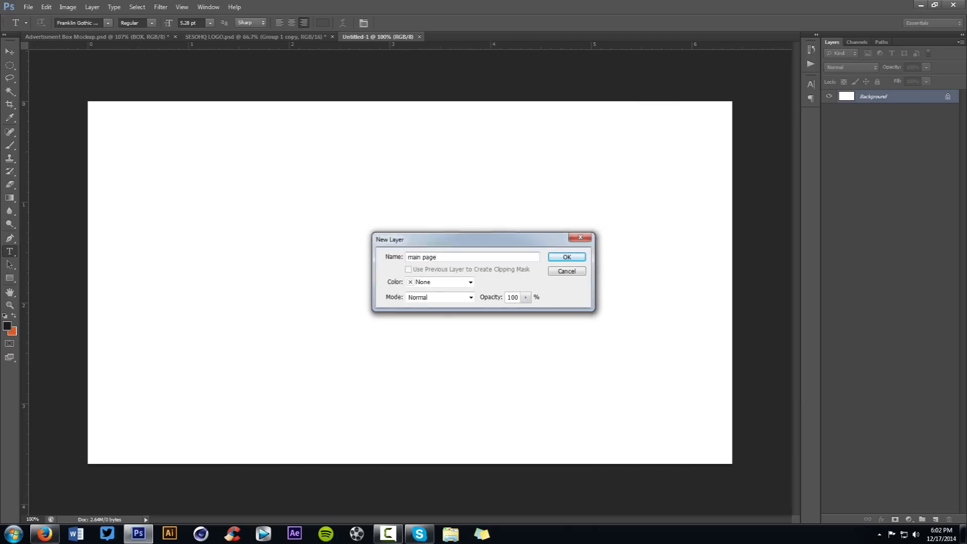
key("Return")
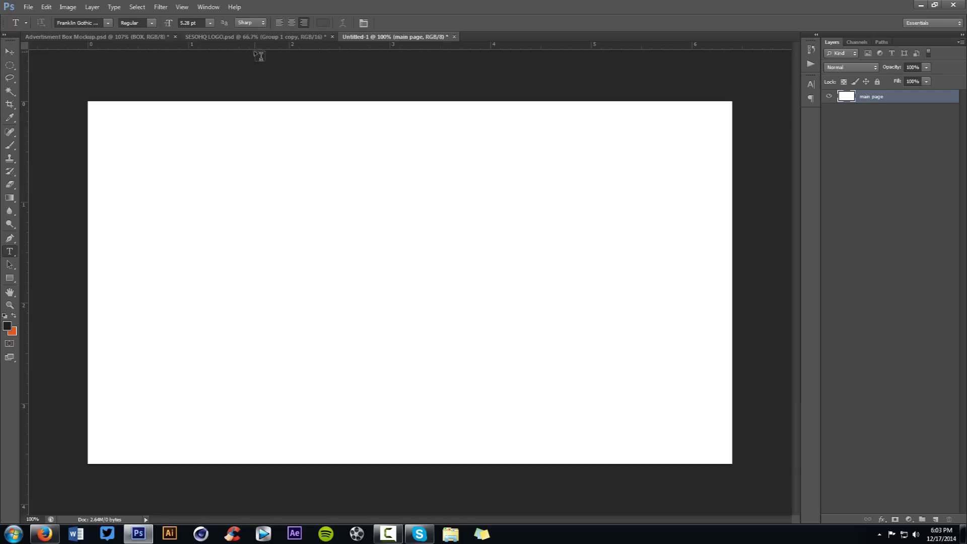
Step: Create a new white document 1.5 cm wide and 2 cm high at 200 pixels/centimeter for the box front
left_click(32, 7)
left_click(35, 19)
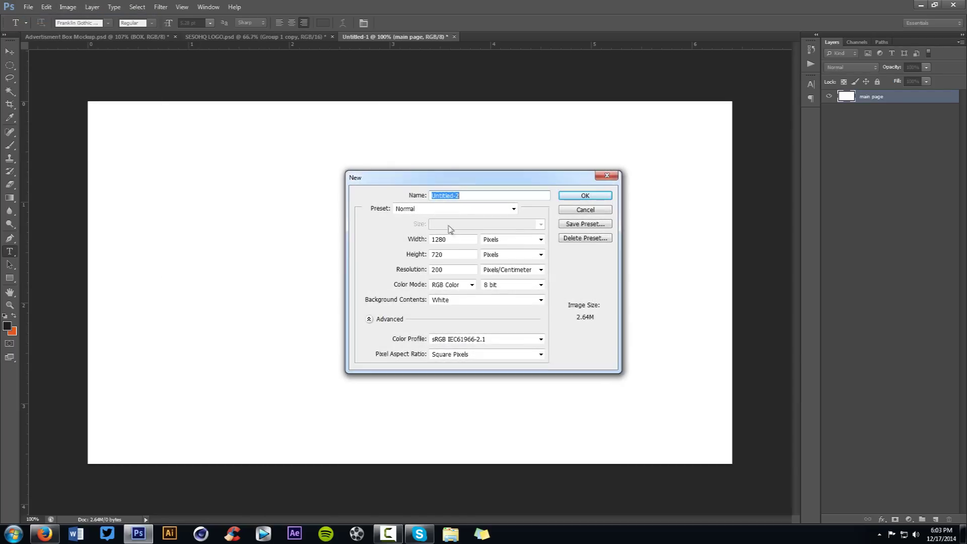
left_click(491, 243)
left_click(504, 263)
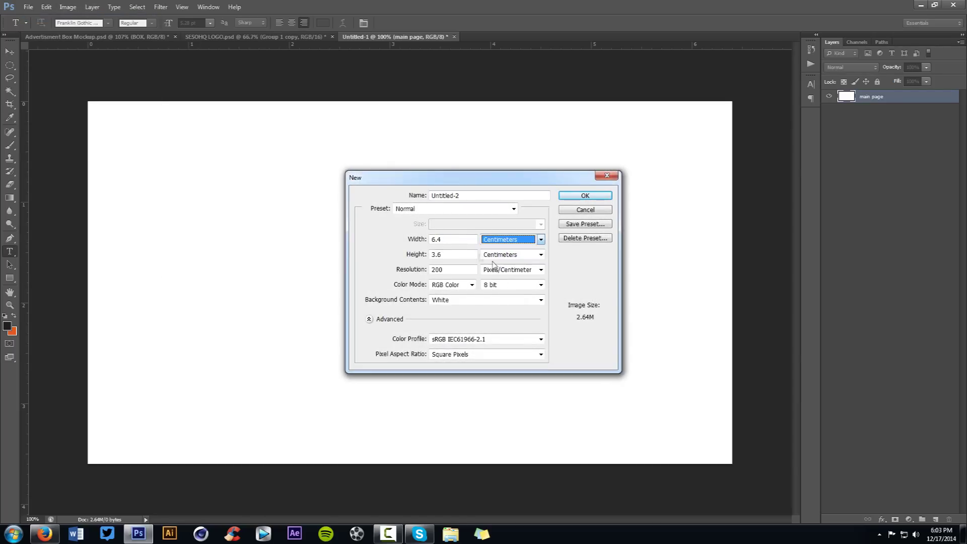
type("1.5")
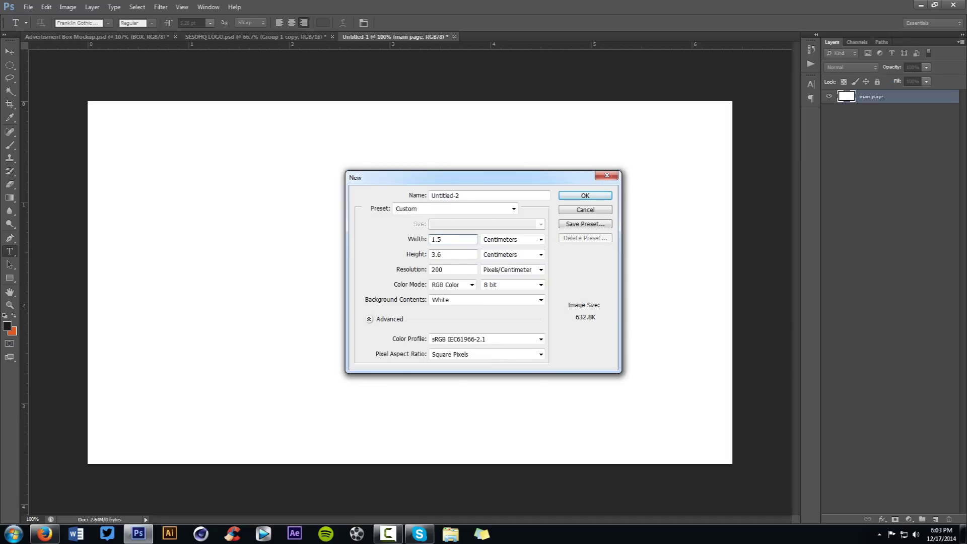
key("Tab")
type("2")
key("Return")
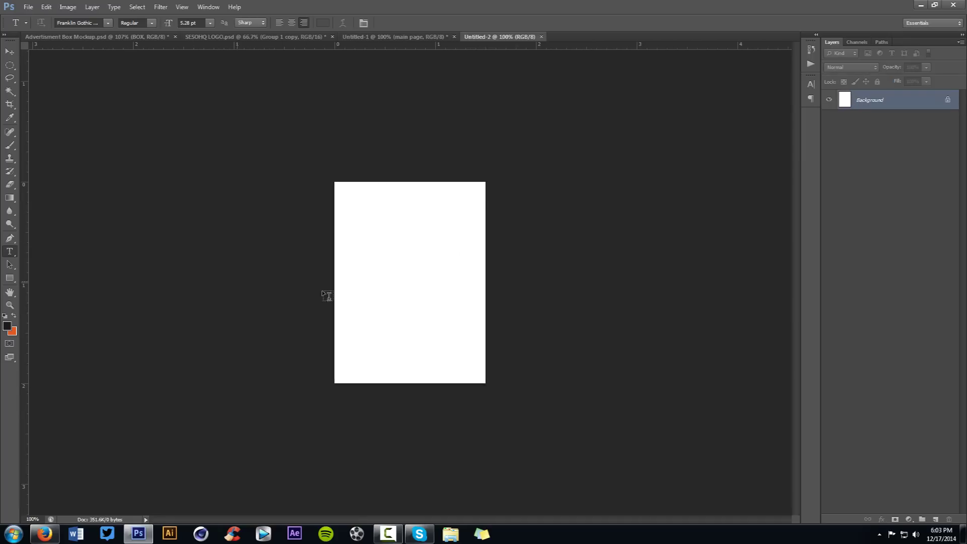
Step: Create another new white document 0.28 cm wide and 2.67 cm high at 200 pixels/centimeter for the box spine
left_click(28, 7)
left_click(31, 18)
key("Tab")
key("Tab")
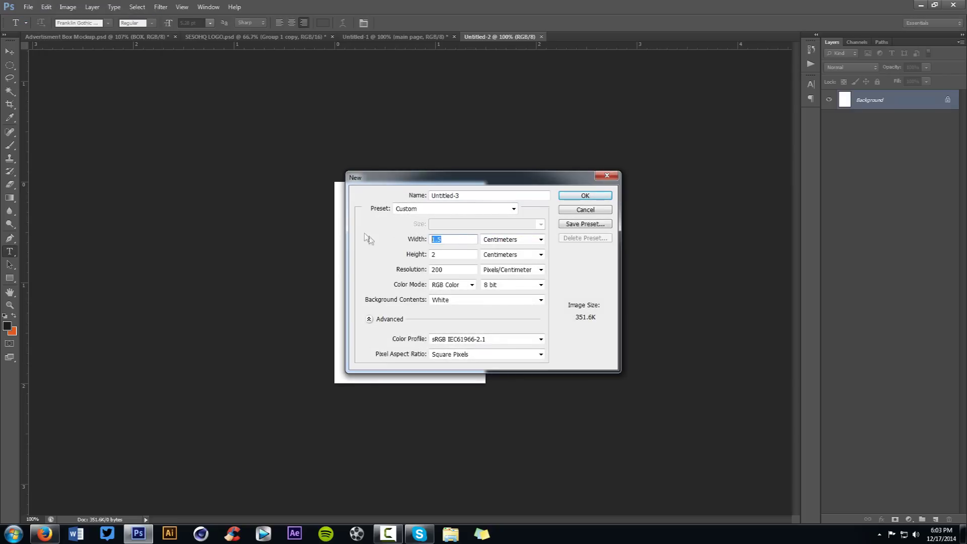
type(".28")
key("Tab")
type("2.67")
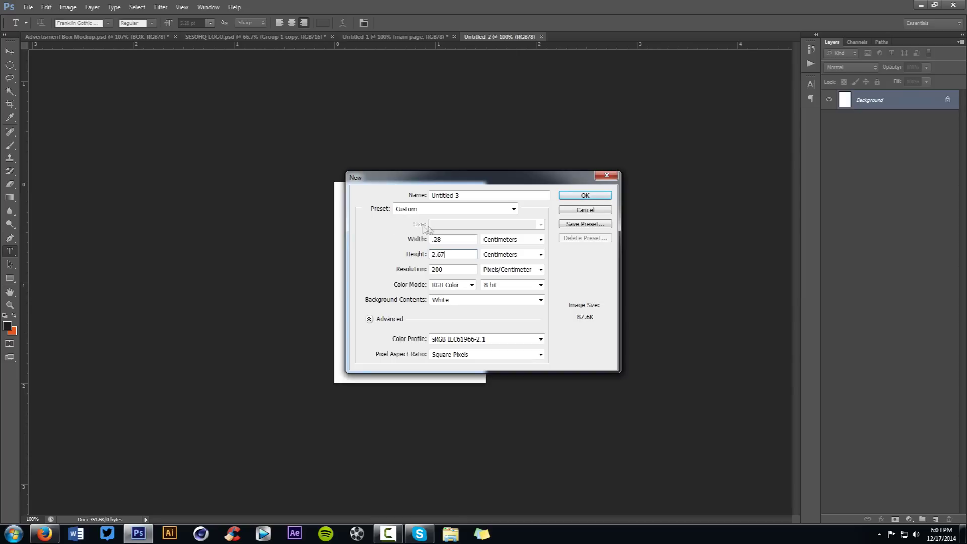
left_click(584, 196)
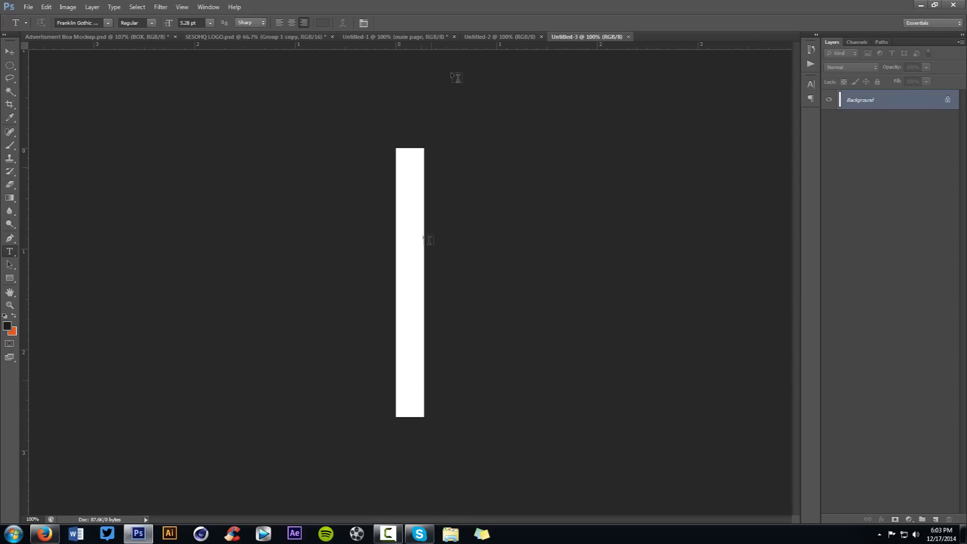
key("v")
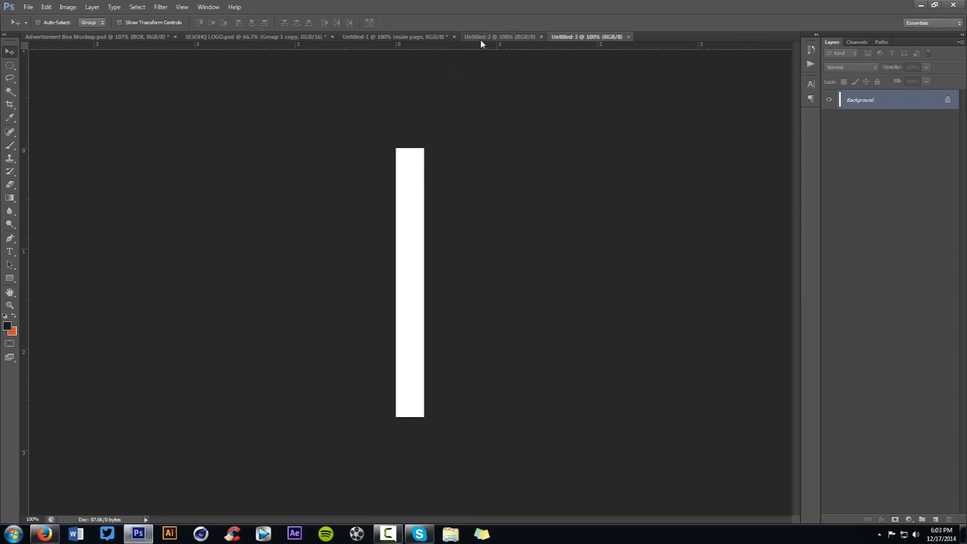
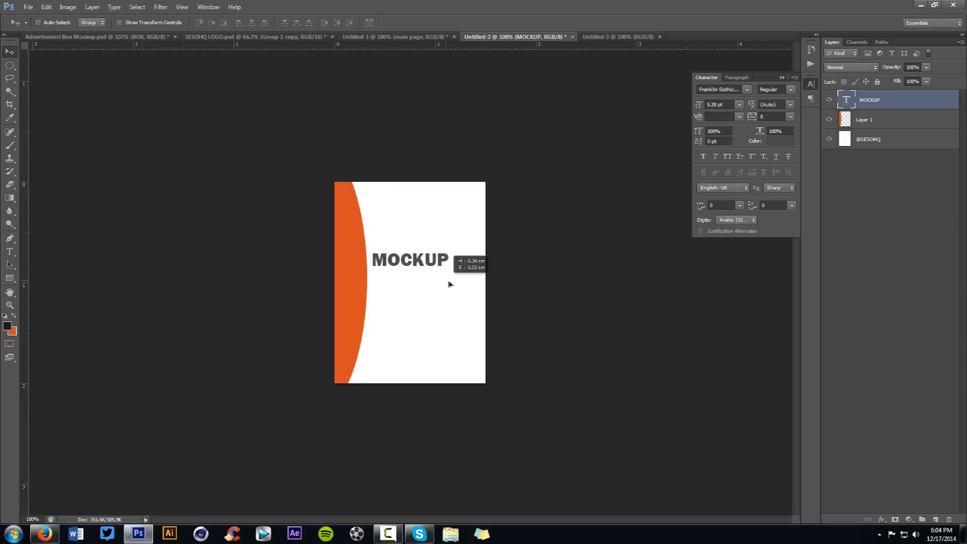
Step: Change the duplicated MOCKUP text below the original to TUTORIAL and color it gray 787878
double_click(445, 288)
double_click(443, 288)
left_click(441, 289)
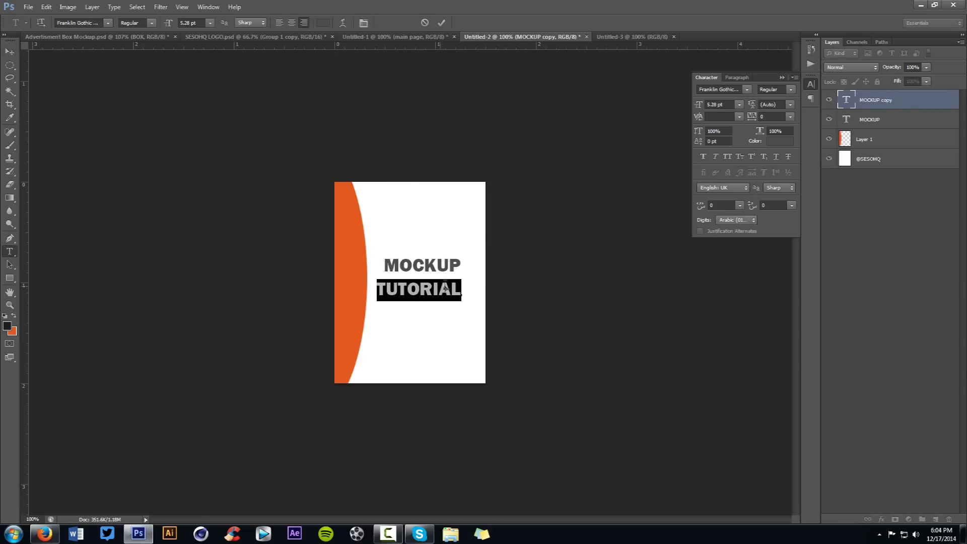
left_click(323, 23)
left_click(384, 298)
left_click(353, 281)
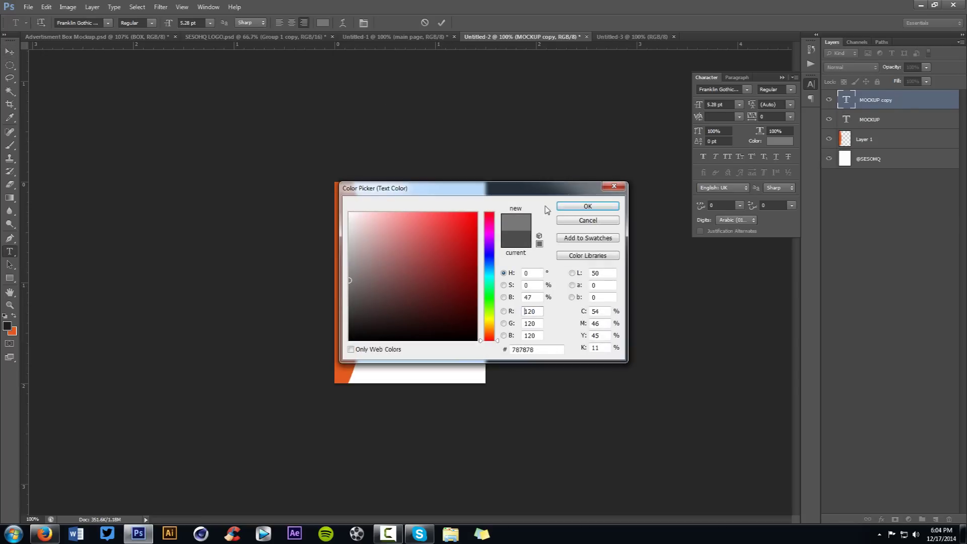
left_click(581, 210)
key("ctrl+h")
key("ctrl+h")
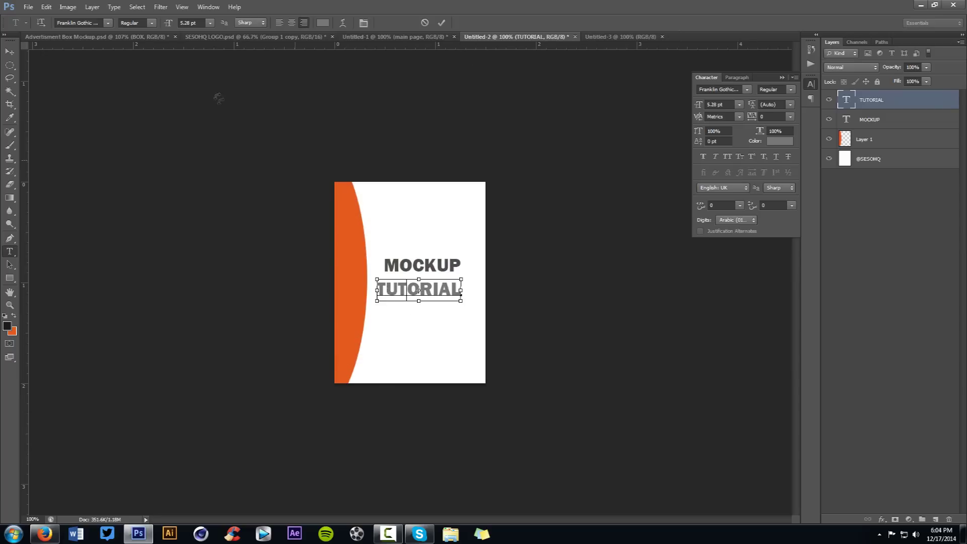
Step: Set the TUTORIAL text's font to Pixmisa and move the word up directly beneath MOCKUP
left_click(89, 23)
type("Pixmisa")
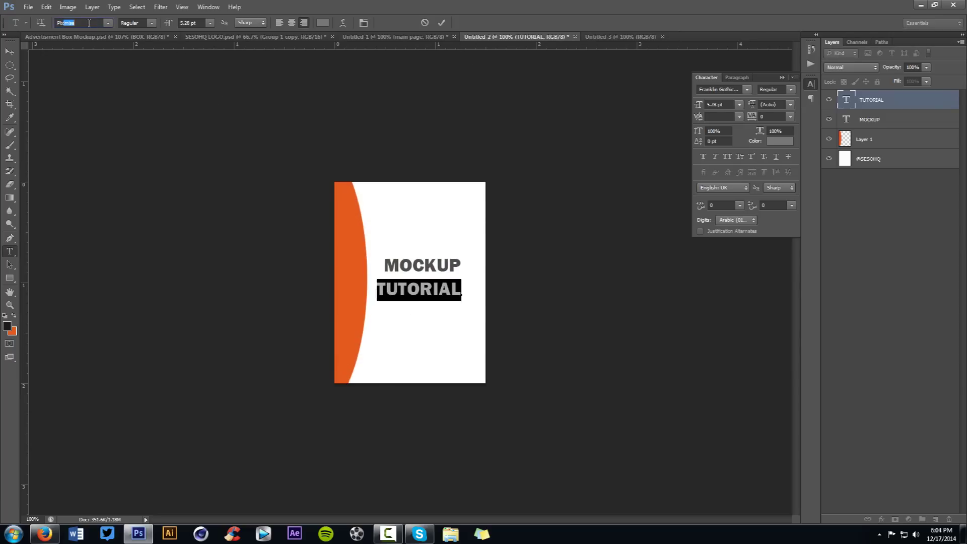
key("Return")
left_click(441, 23)
key("v")
left_click_drag(436, 196, 437, 190)
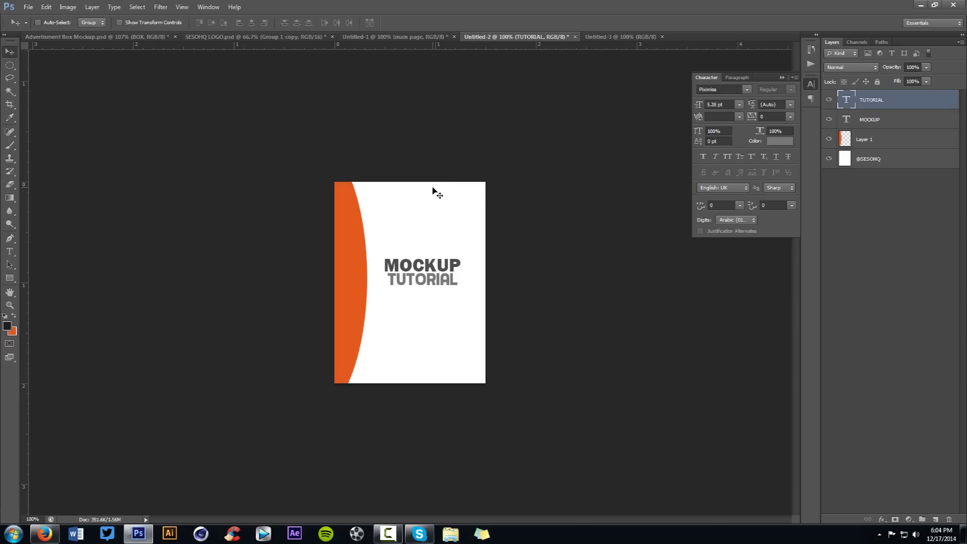
Step: Enlarge the MOCKUP and TUTORIAL texts slightly together and position them midway in the white area beside the orange curve
key("alt")
left_click(882, 115, "shift")
left_click_drag(447, 260, 431, 279)
key("ctrl+t")
key("Return")
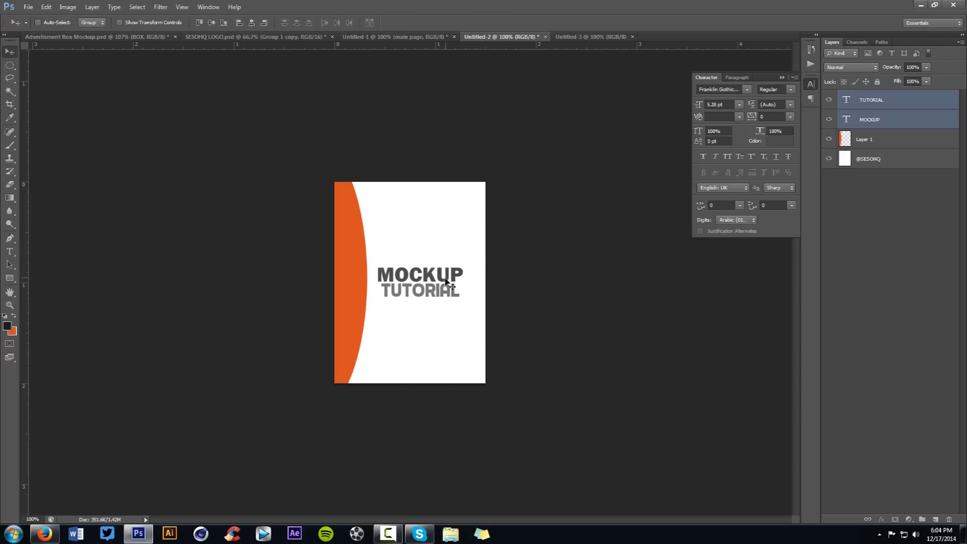
key("Right")
key("Up")
key("Up")
key("Up")
key("Up")
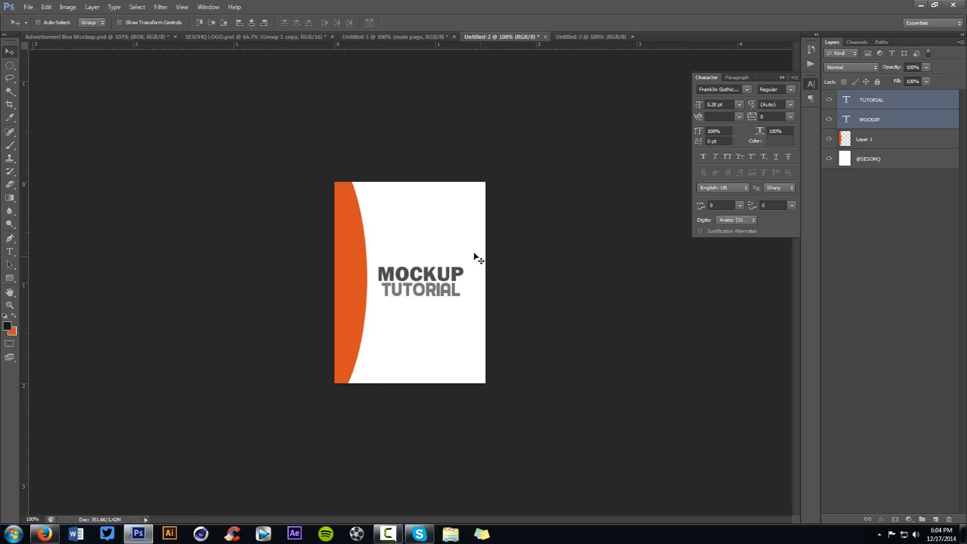
left_click(788, 83)
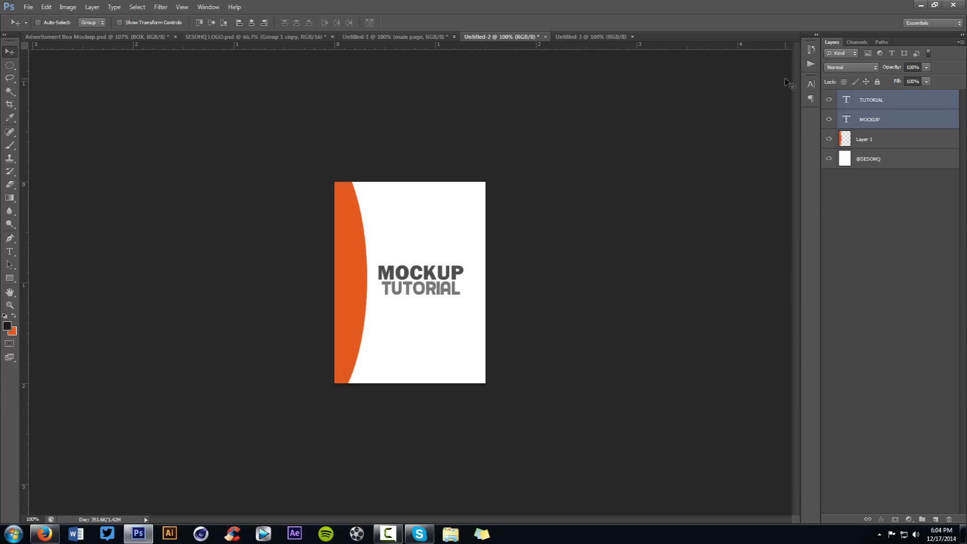
Step: Group all four layers of the front cover and name the group FRONT
left_click(871, 161)
left_click(872, 101)
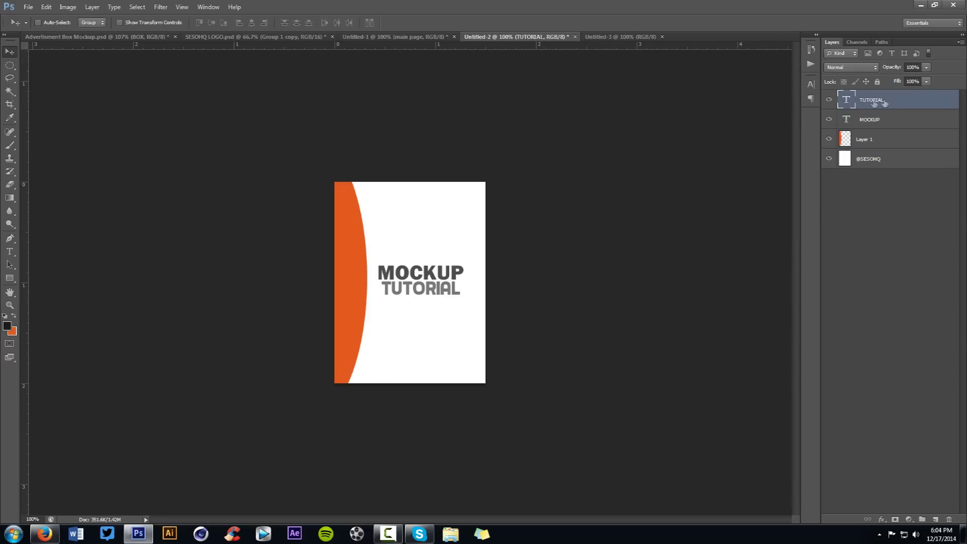
left_click(880, 165, "shift")
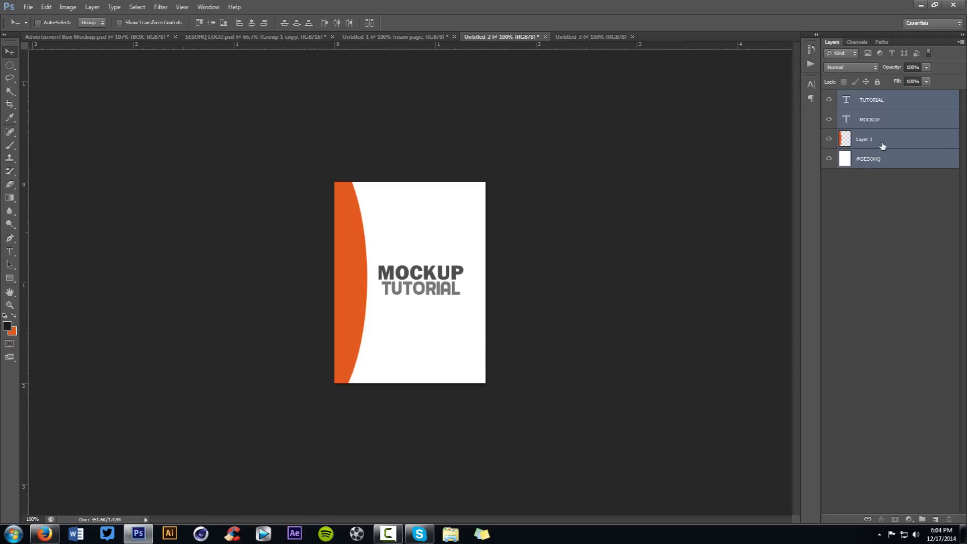
key("ctrl+g")
double_click(869, 99)
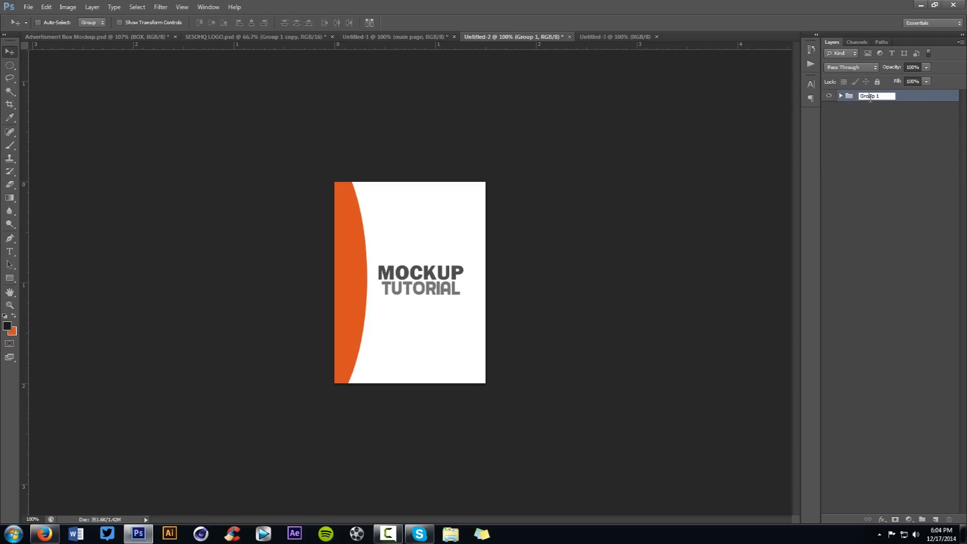
left_click_drag(884, 96, 858, 97)
type("FroNMT")
key("Return")
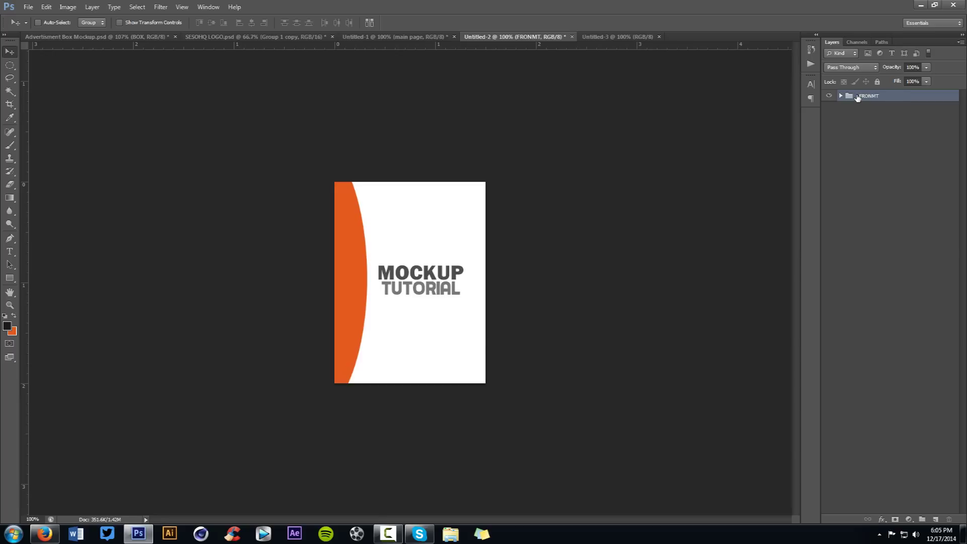
double_click(866, 97)
type("FRONT")
key("Return")
Step: Convert the FRONT group to a smart object and bring it into the document with the main page layer
right_click(884, 104)
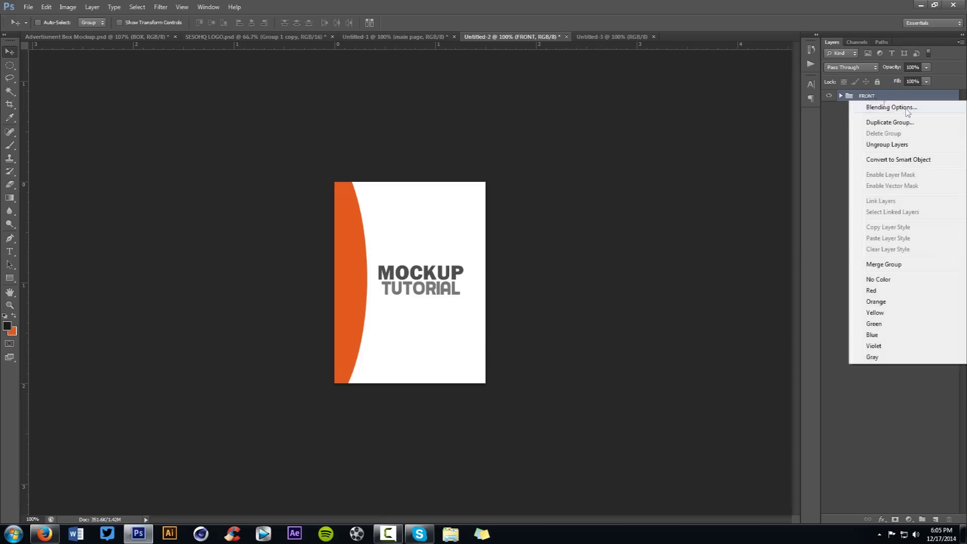
left_click(898, 160)
left_click_drag(420, 232, 495, 232)
key("ctrl+z")
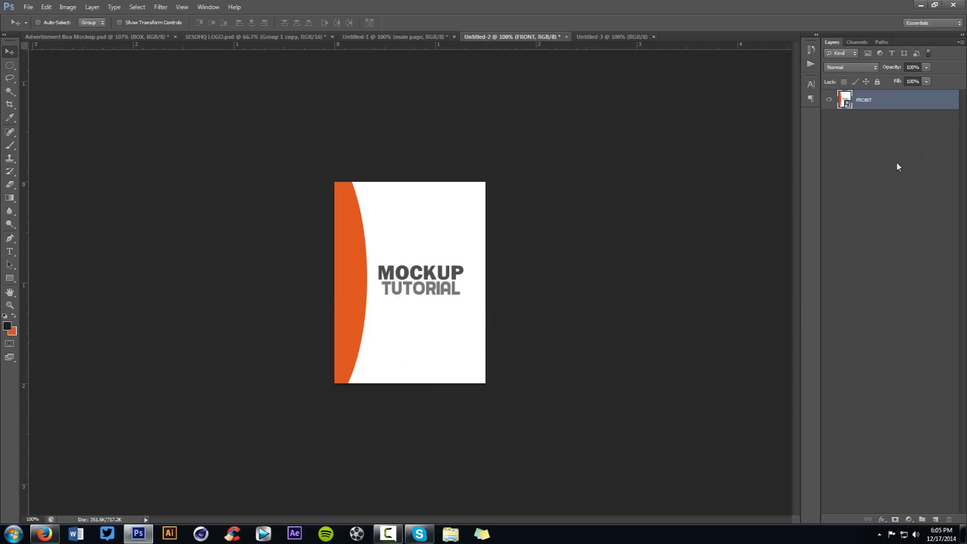
left_click_drag(436, 221, 431, 256)
key("ctrl+z")
left_click_drag(405, 271, 399, 214)
left_click_drag(397, 260, 430, 291)
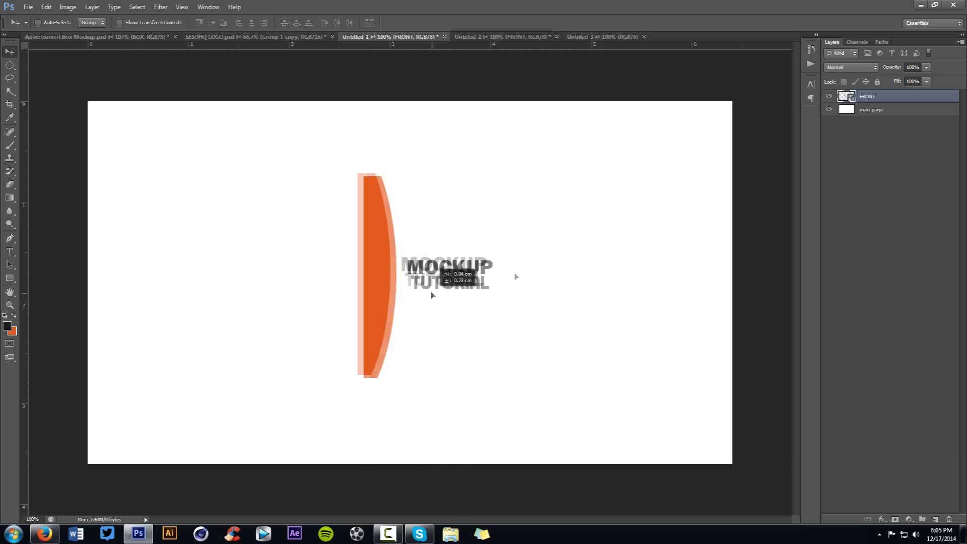
Step: Apply a dark gray Color Overlay to the main page layer and reposition the FRONT cover near the canvas center
left_click(891, 111)
double_click(891, 111)
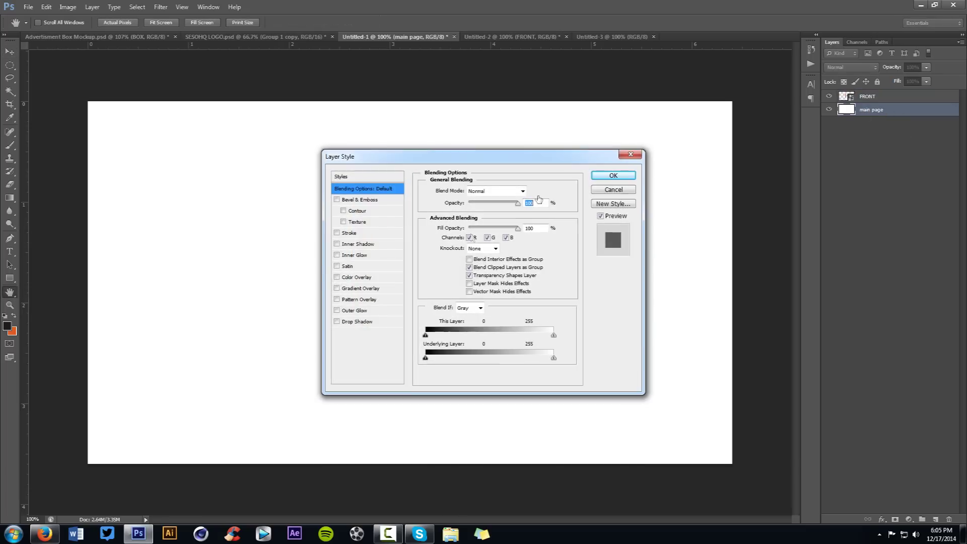
left_click(354, 277)
left_click(535, 191)
left_click(350, 298)
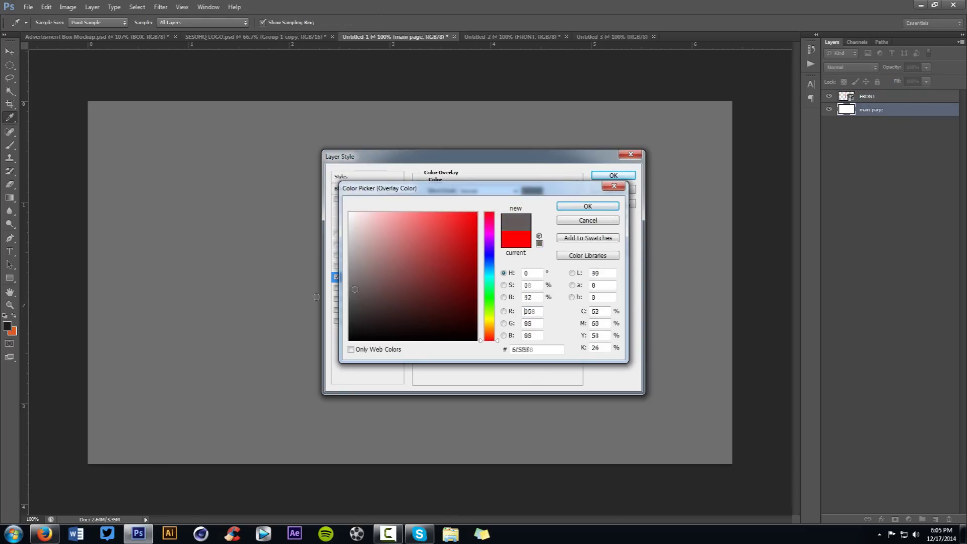
left_click(586, 207)
left_click(613, 175)
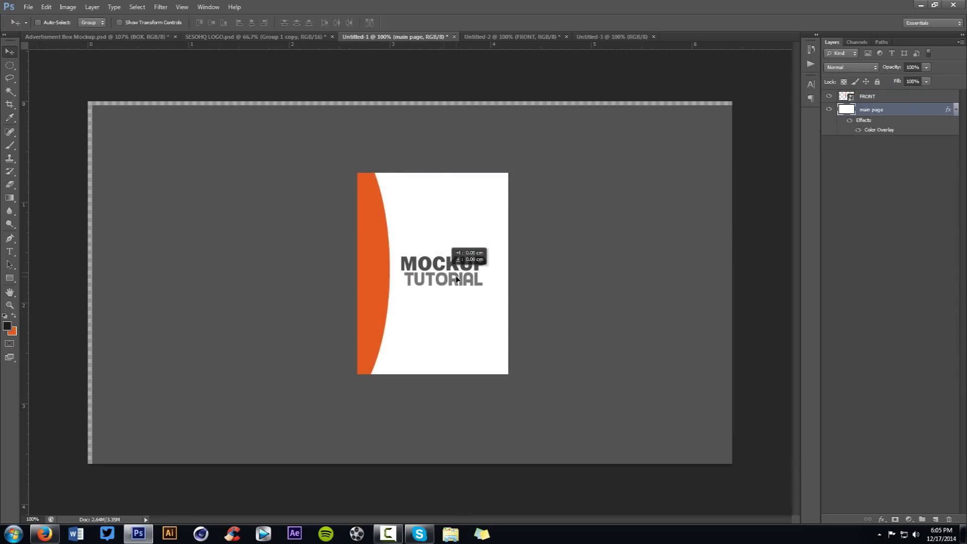
left_click(874, 97)
left_click_drag(483, 259, 459, 266)
Step: In the narrow spine document, add a new layer and fill a thin full-height rectangular strip along the left edge with orange
left_click(594, 36)
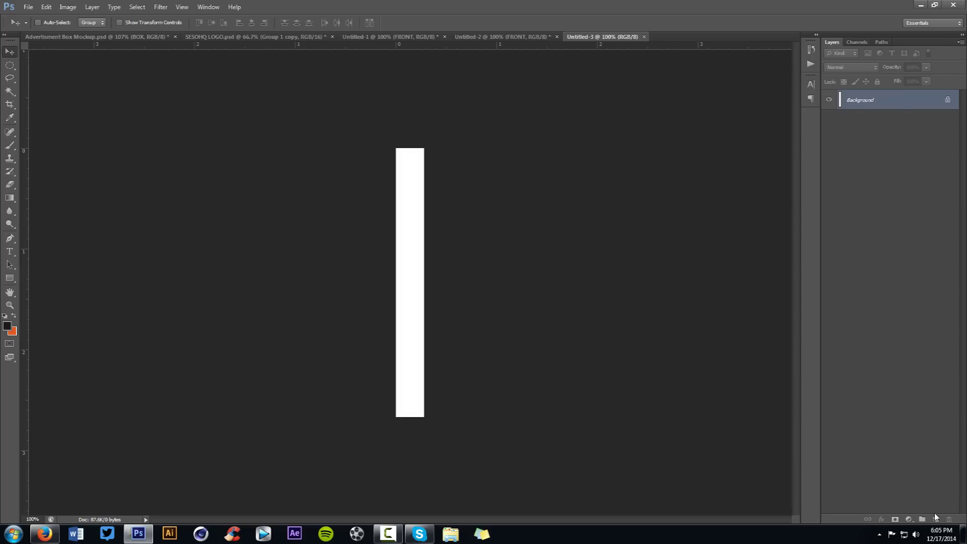
left_click(935, 519)
left_click(9, 65)
right_click(10, 65)
left_click(50, 62)
left_click_drag(354, 148, 398, 440)
key("ctrl+BackSpace")
key("v")
key("ctrl+d")
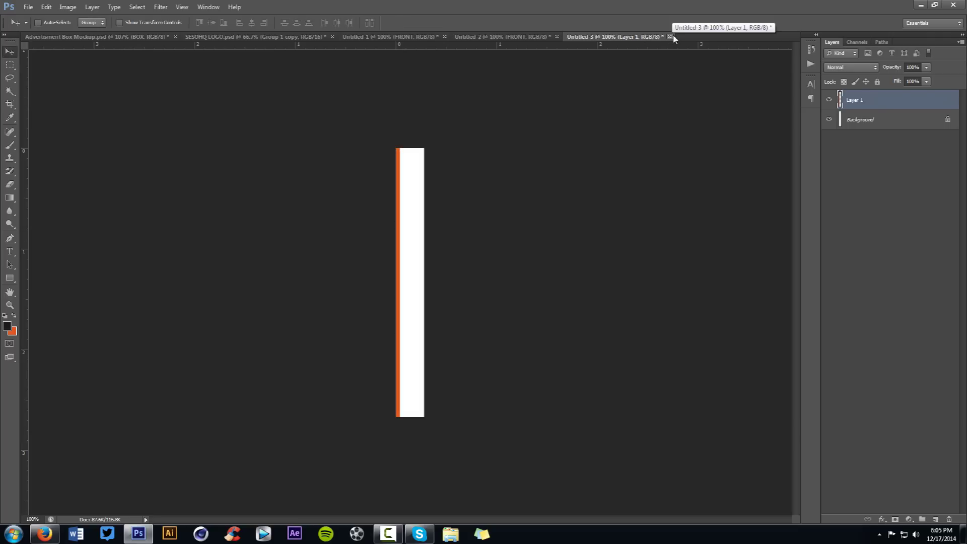
Step: Convert the spine's Background into a regular layer and group it with the orange strip layer under the name SPINE
double_click(891, 122)
key("Return")
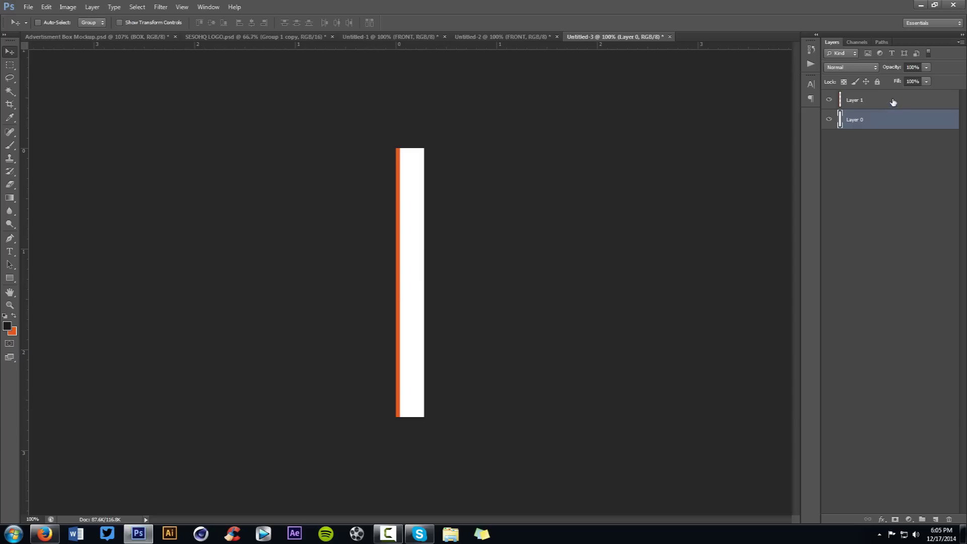
left_click(896, 100, "shift")
right_click(897, 100)
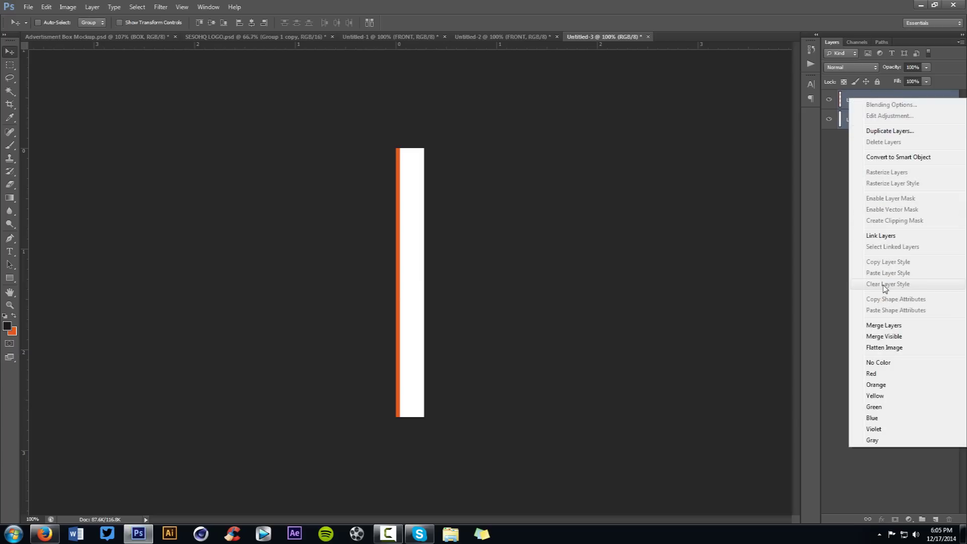
left_click(881, 235)
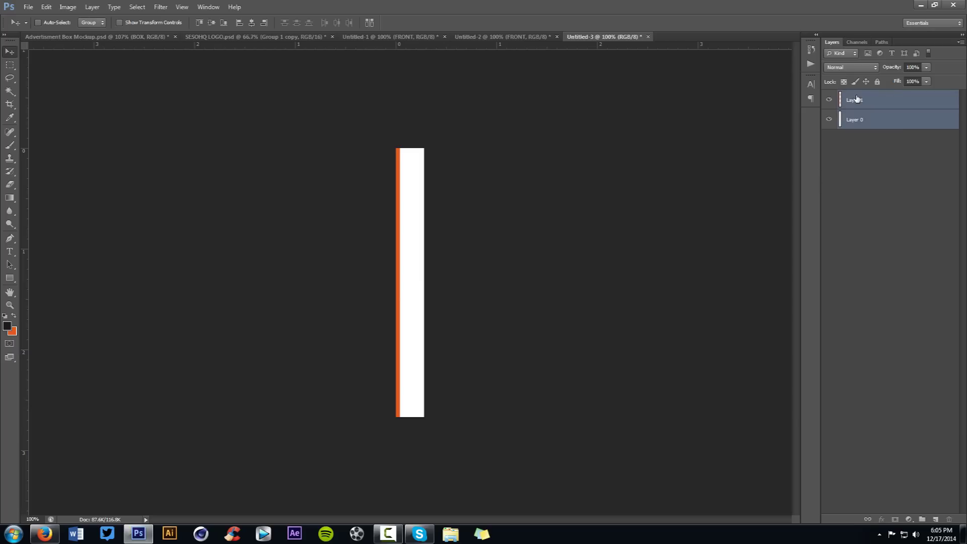
key("ctrl+g")
double_click(866, 97)
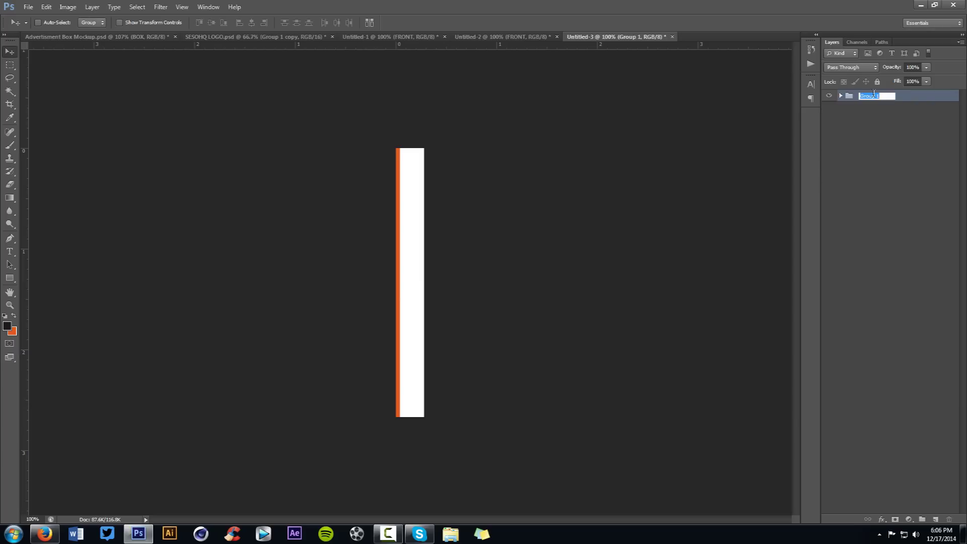
type("sp")
key("Return")
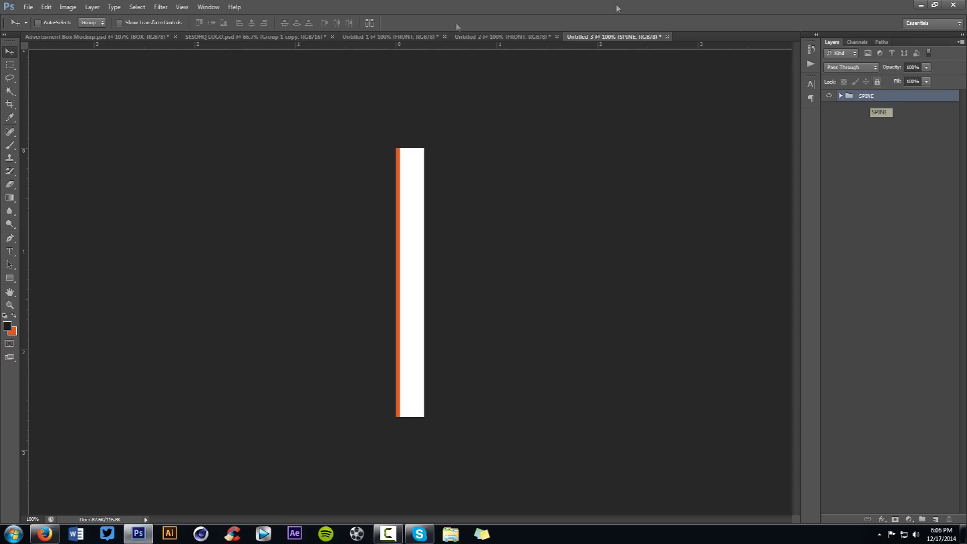
Step: Convert the SPINE group to a smart object and bring it into the main page document, left of the FRONT cover
right_click(895, 99)
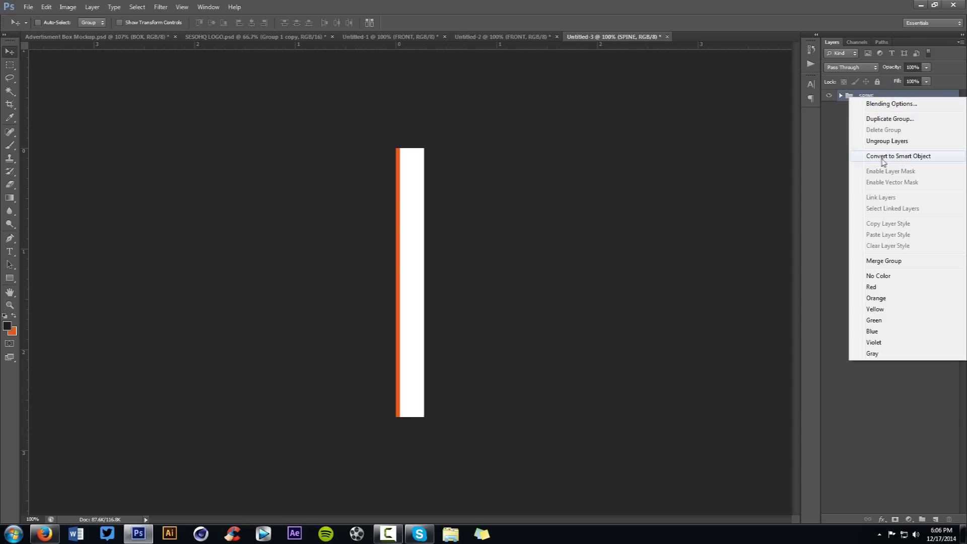
left_click(882, 161)
left_click_drag(404, 213, 403, 237)
left_click(537, 37)
left_click(615, 37)
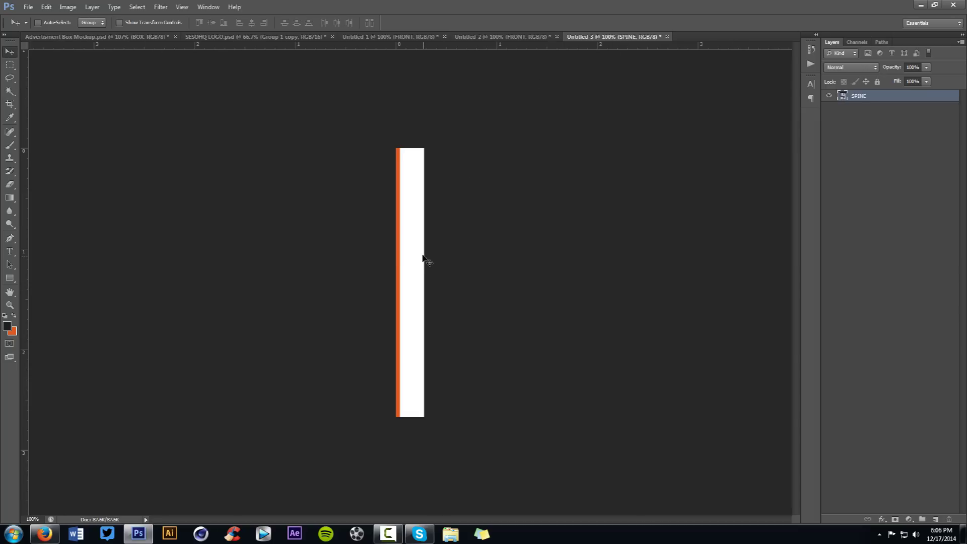
left_click_drag(420, 246, 373, 227)
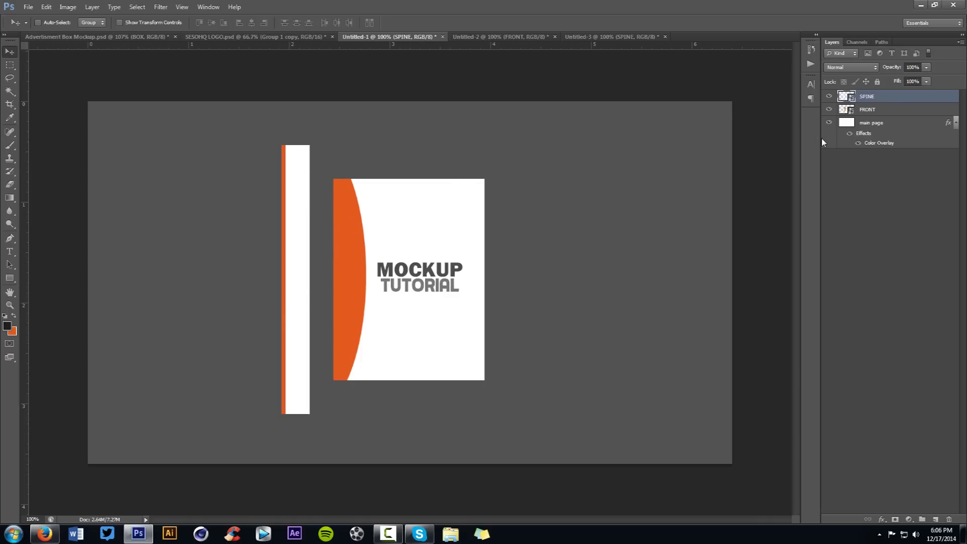
Step: Move the FRONT cover further right and apply a Perspective transform that stretches its left edge to 136% height
left_click(877, 111)
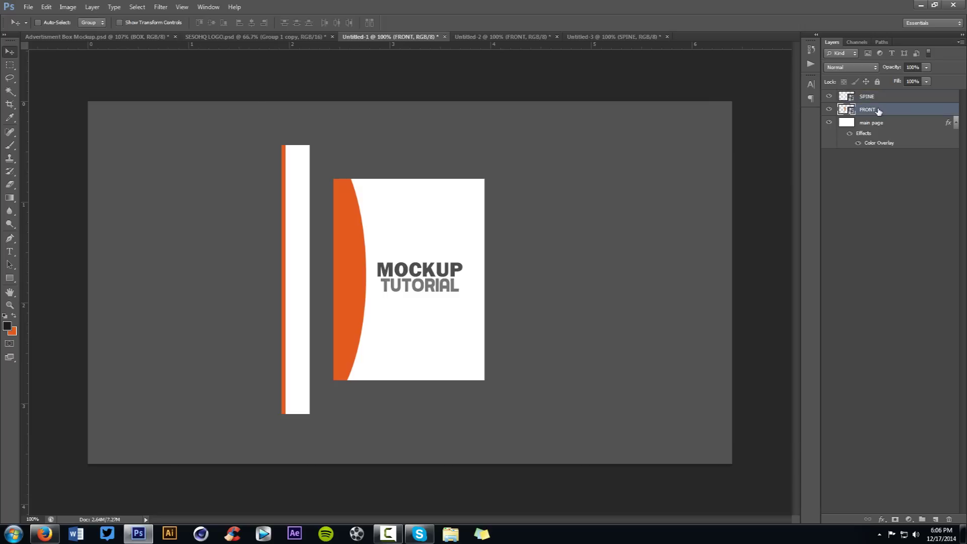
left_click_drag(344, 315, 385, 316)
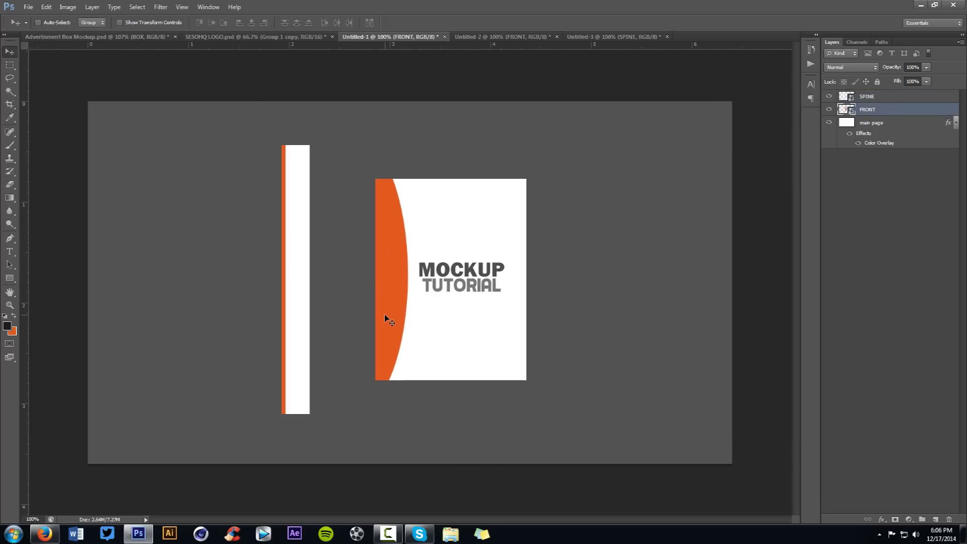
key("ctrl+t")
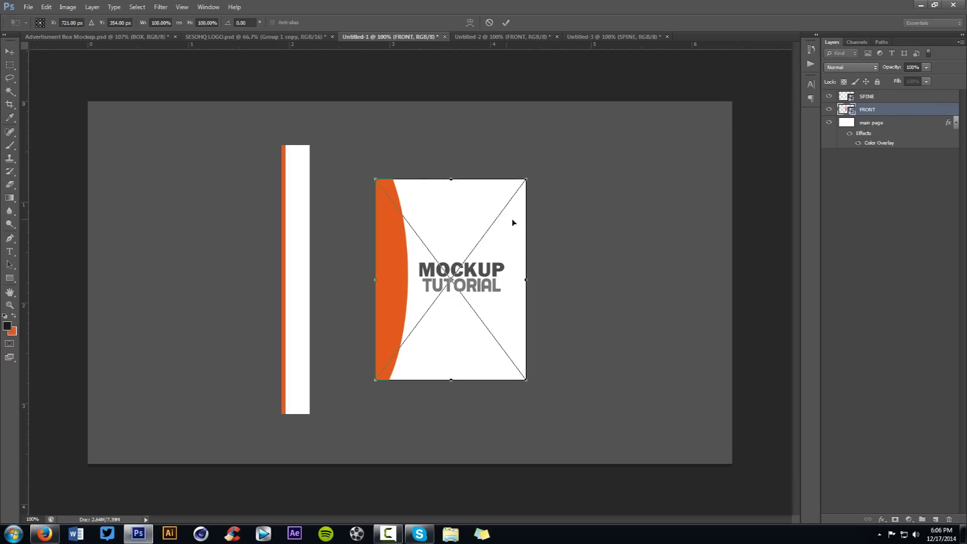
right_click(436, 215)
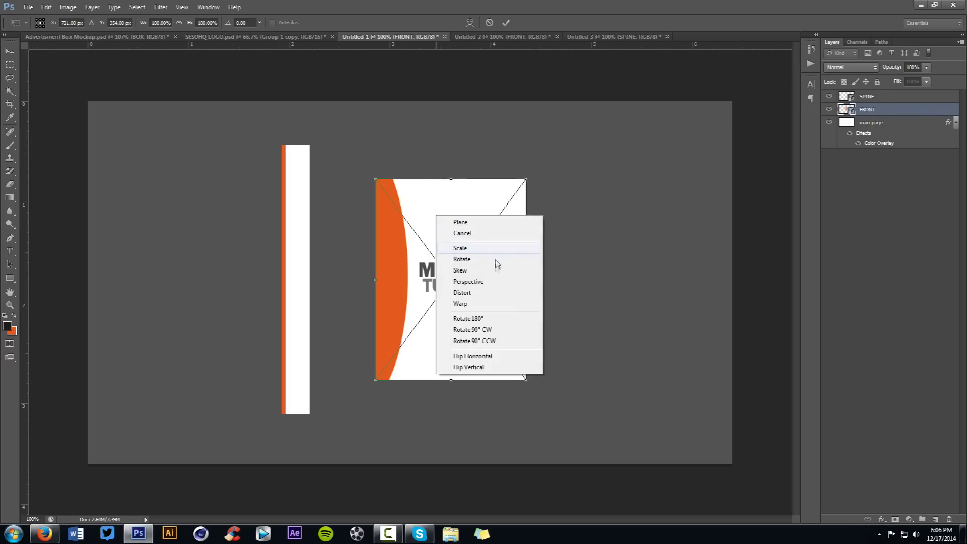
left_click(471, 282)
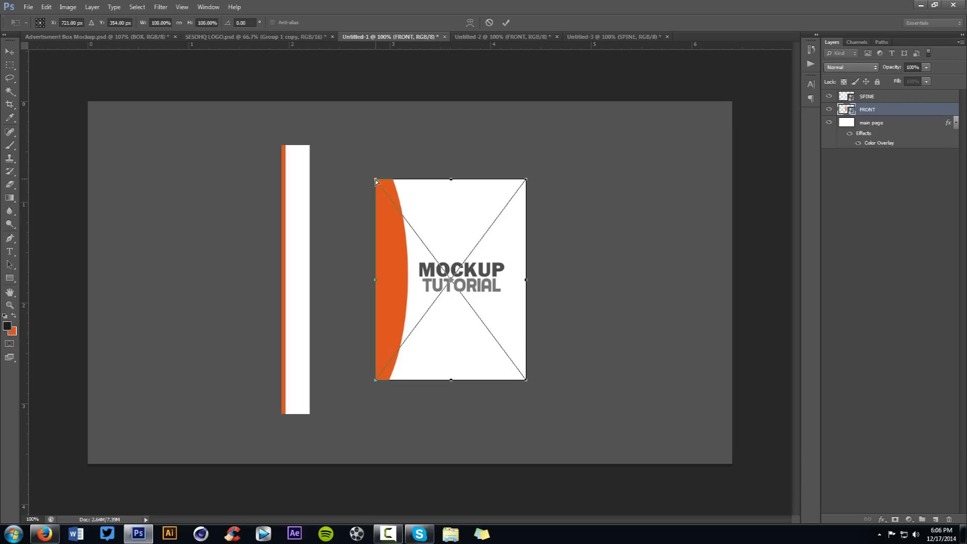
left_click_drag(376, 181, 375, 143)
right_click(442, 216)
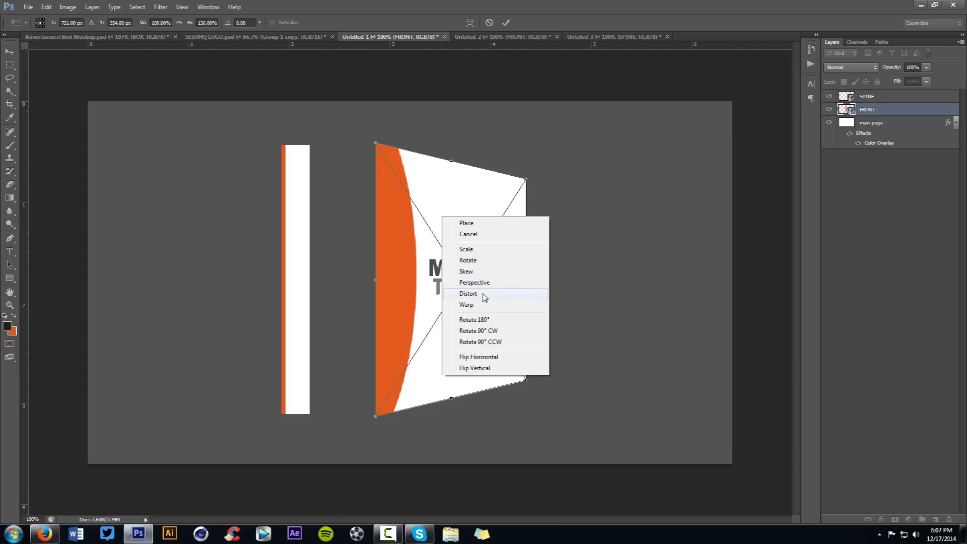
left_click(376, 144)
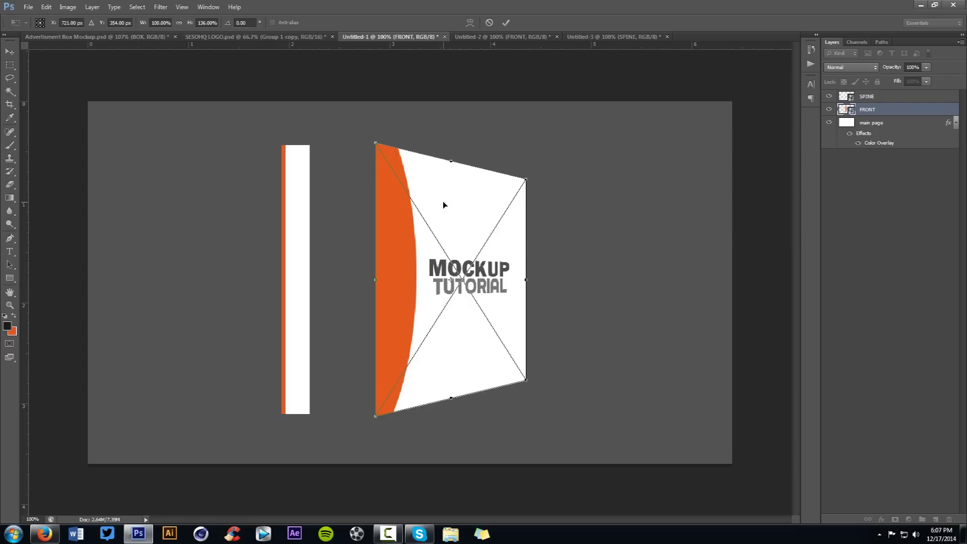
right_click(420, 183)
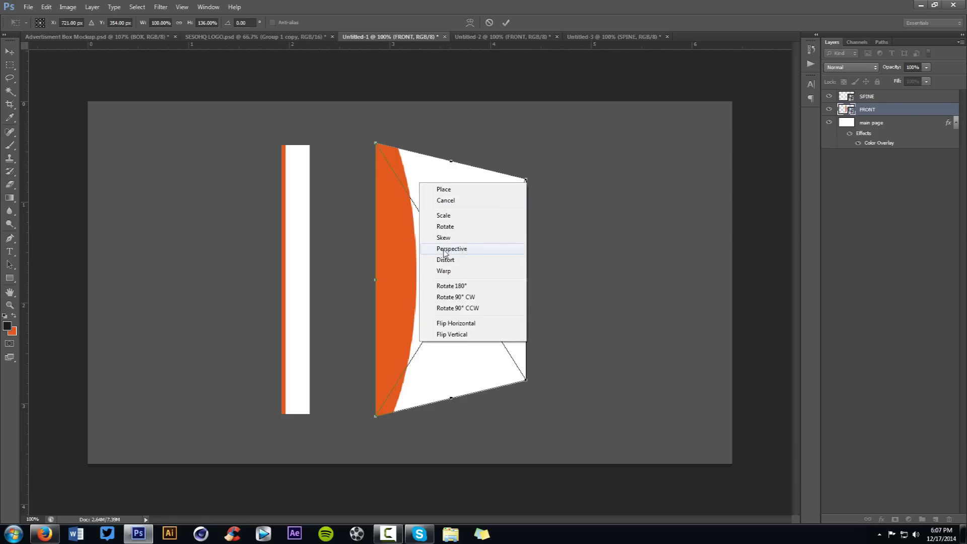
left_click(461, 249)
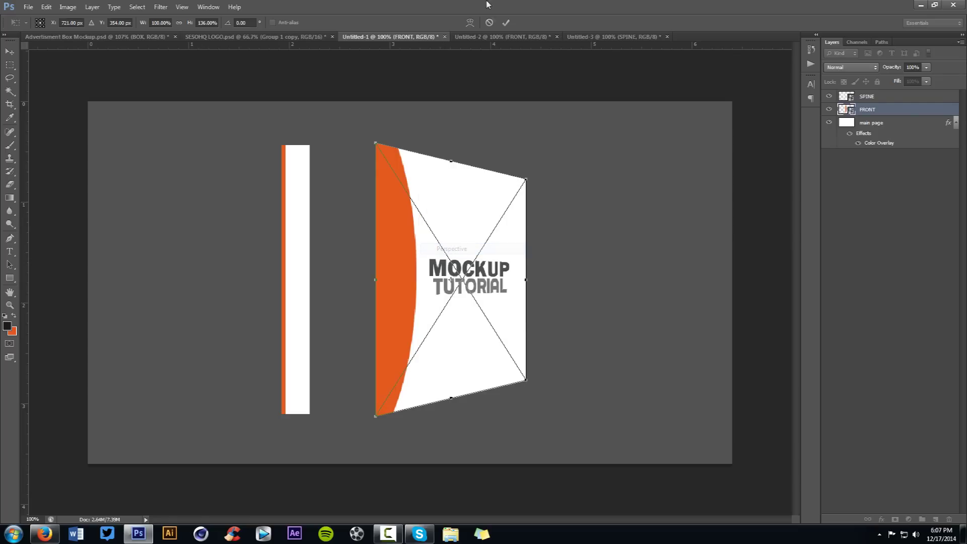
left_click(506, 22)
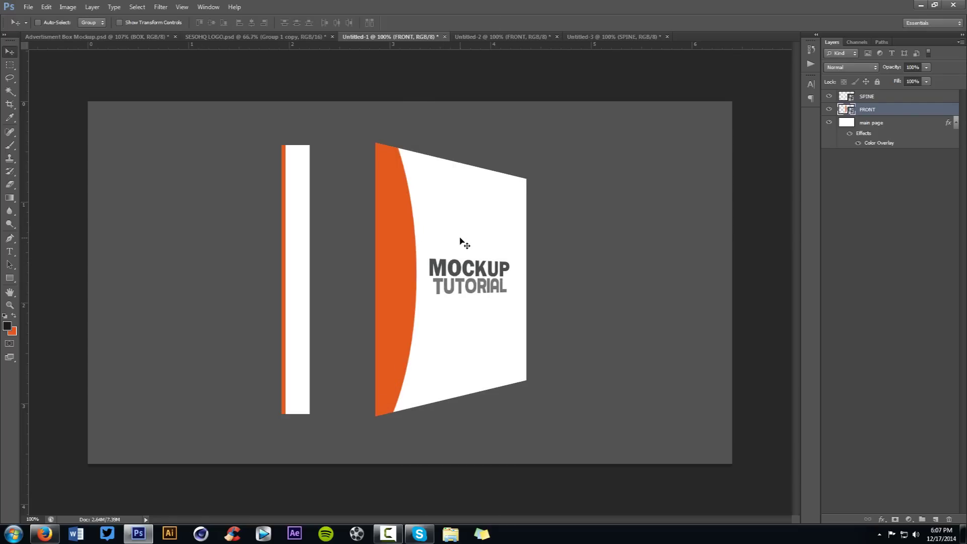
Step: Move the SPINE flush against the FRONT cover's left edge and nudge it up to align their top corners
left_click(872, 98)
left_click_drag(325, 214, 376, 218)
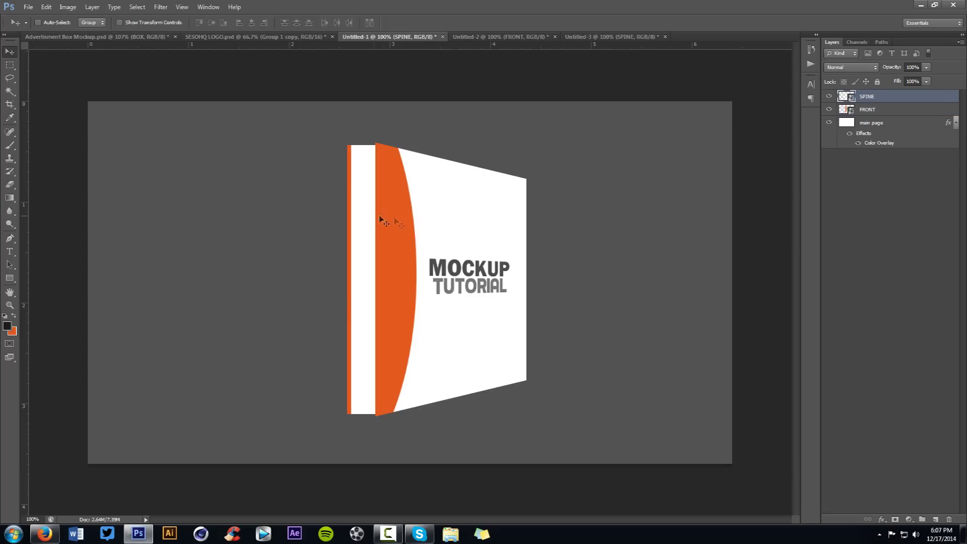
key("Up")
key("Up")
Step: Start a free transform on the SPINE smart object
key("ctrl+t")
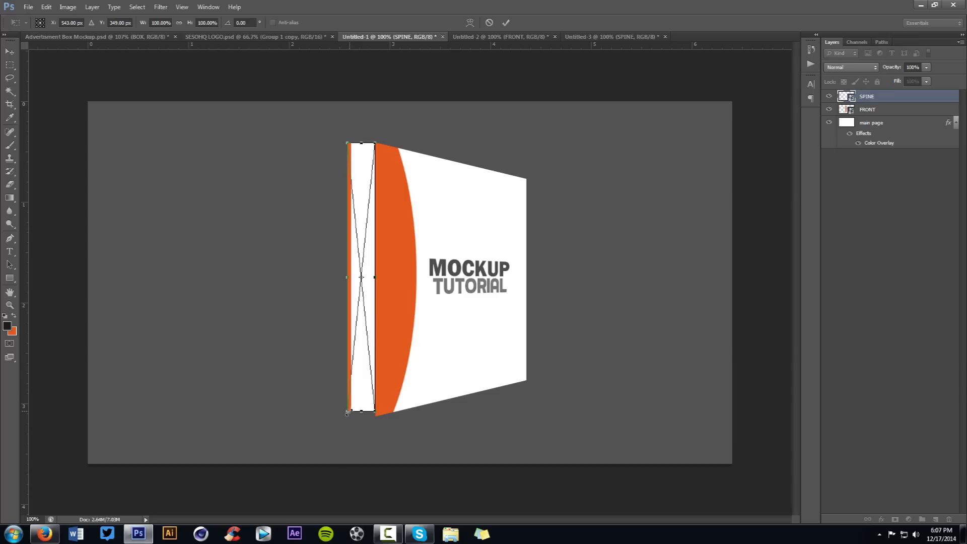